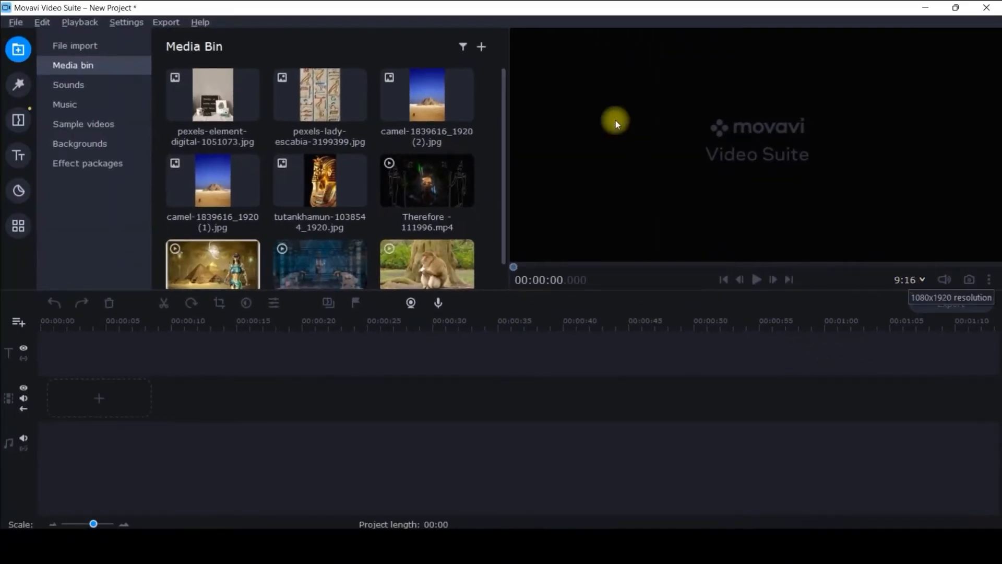
Widen the media bin area and add two extra video tracks to the timeline
left_click_drag(510, 130, 556, 141)
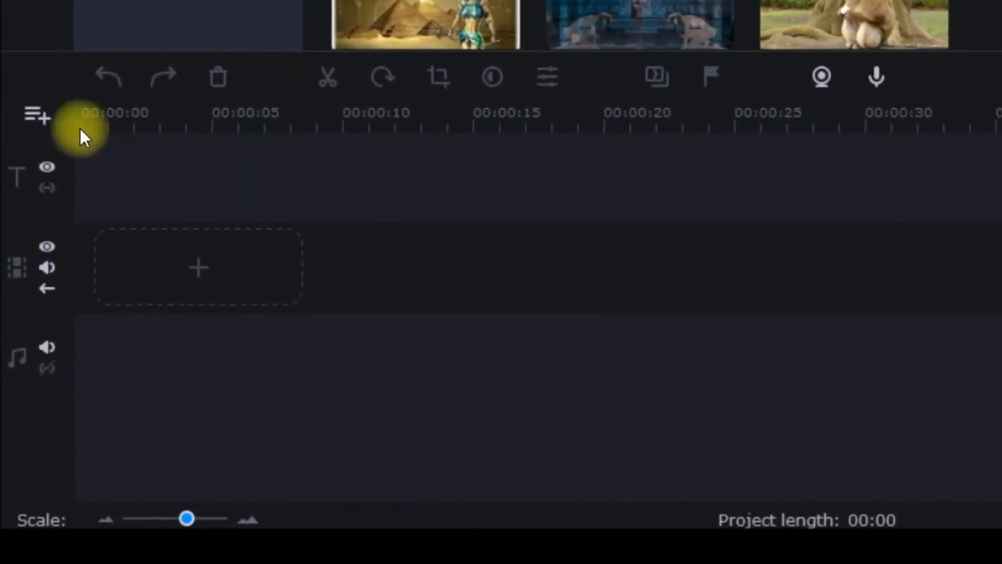
left_click(43, 114)
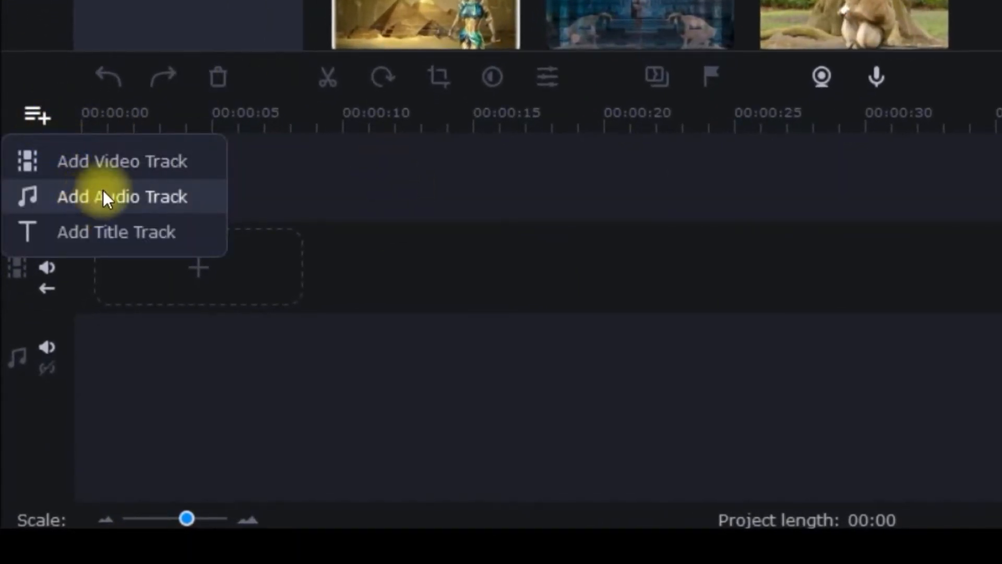
left_click(116, 168)
left_click(48, 124)
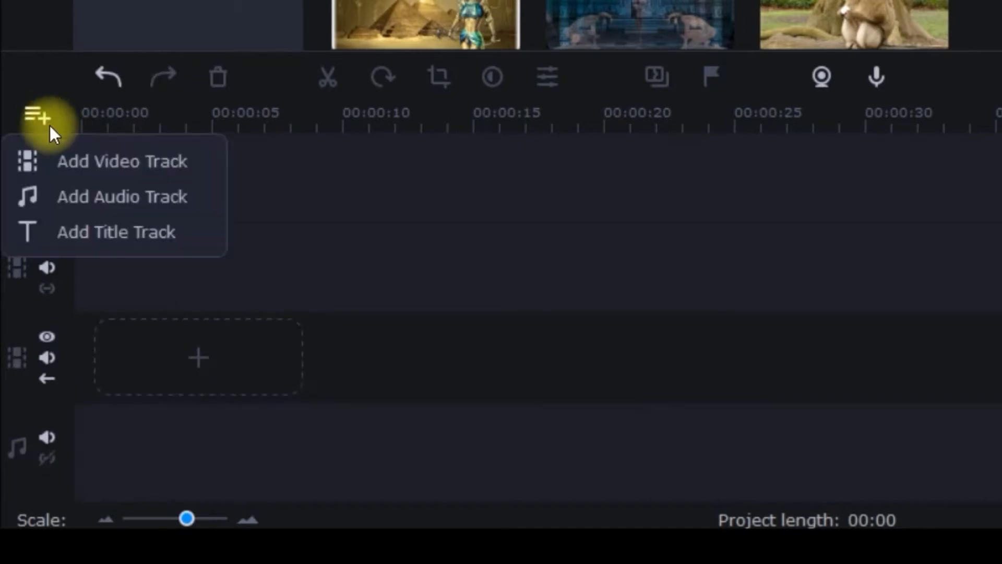
left_click(105, 163)
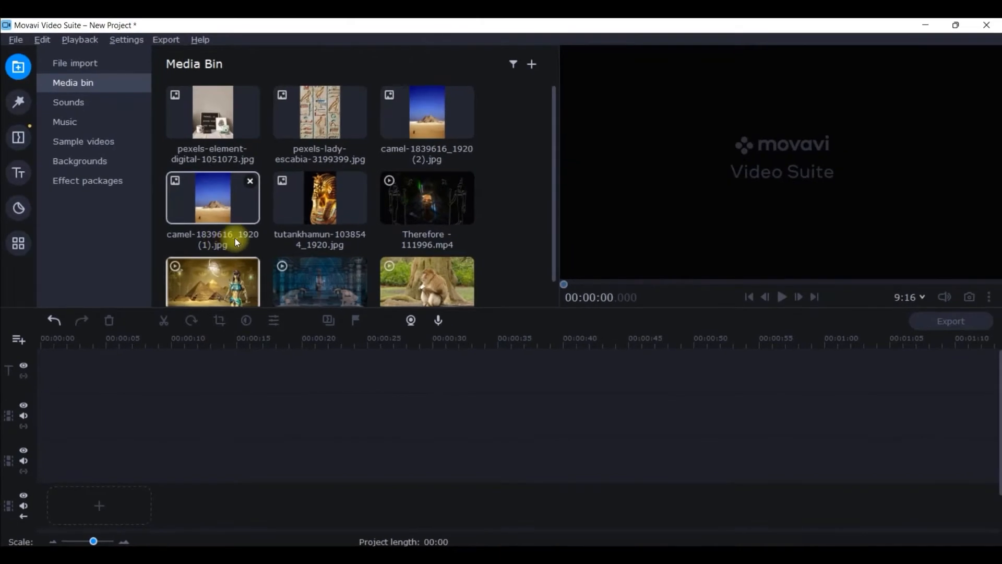
Place camel-1839616_1920 (1).jpg at the start of the main video track and extend it to about 50 seconds
scroll(235, 238, "down", 1)
scroll(303, 163, "up", 1)
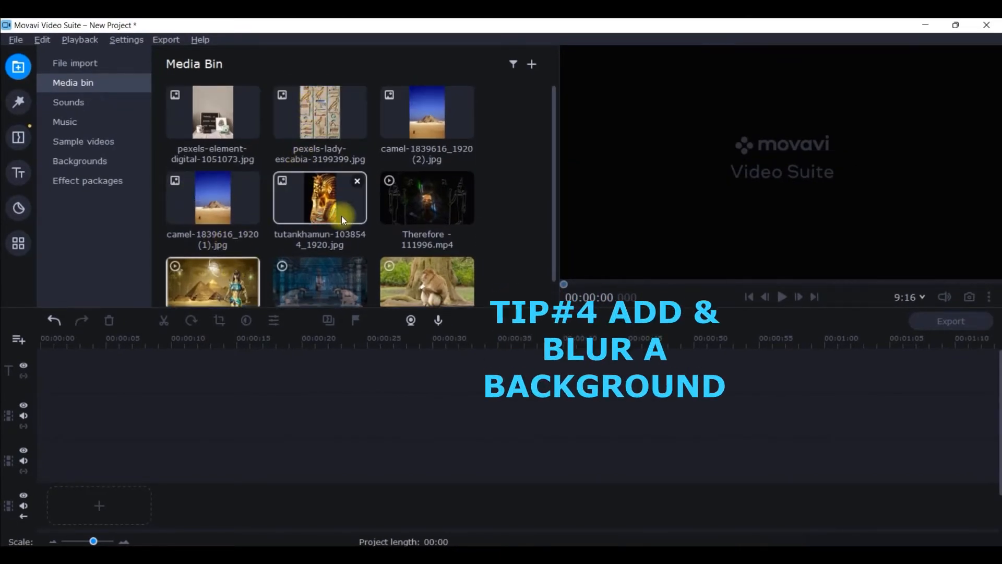
scroll(342, 217, "down", 1)
scroll(342, 218, "up", 1)
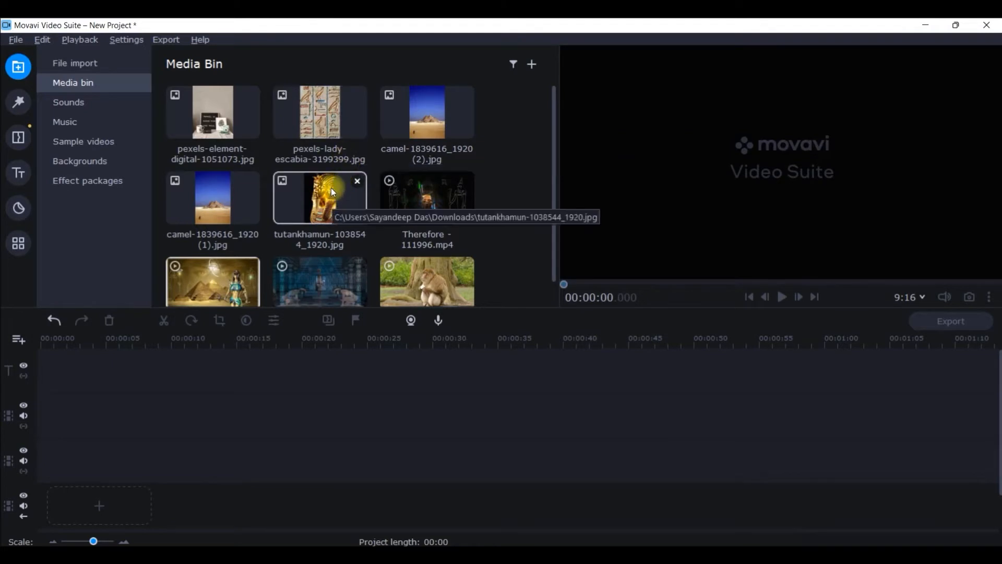
left_click(323, 109)
left_click_drag(437, 105, 43, 478)
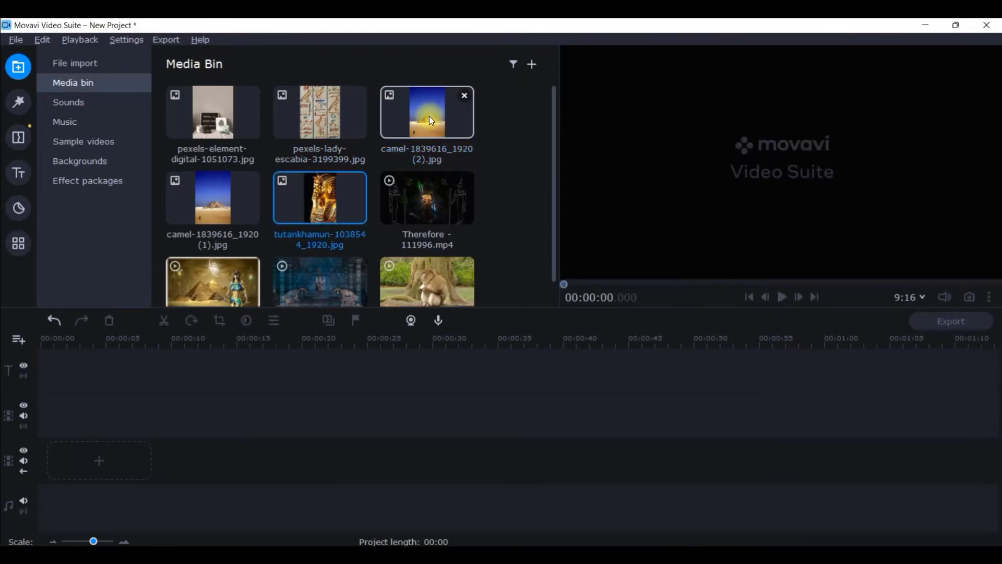
left_click_drag(429, 115, 393, 89)
left_click_drag(166, 215, 435, 524)
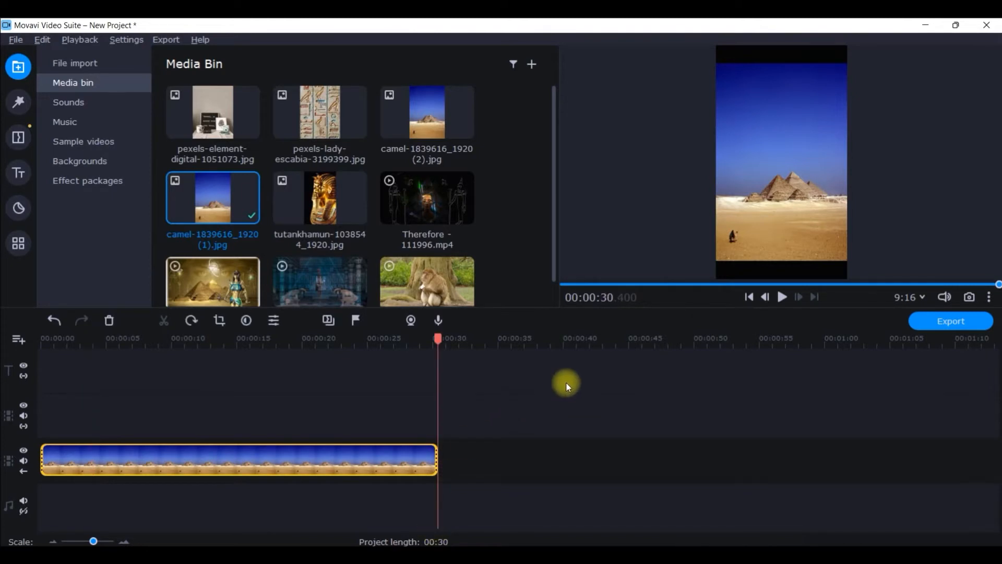
left_click_drag(435, 460, 701, 497)
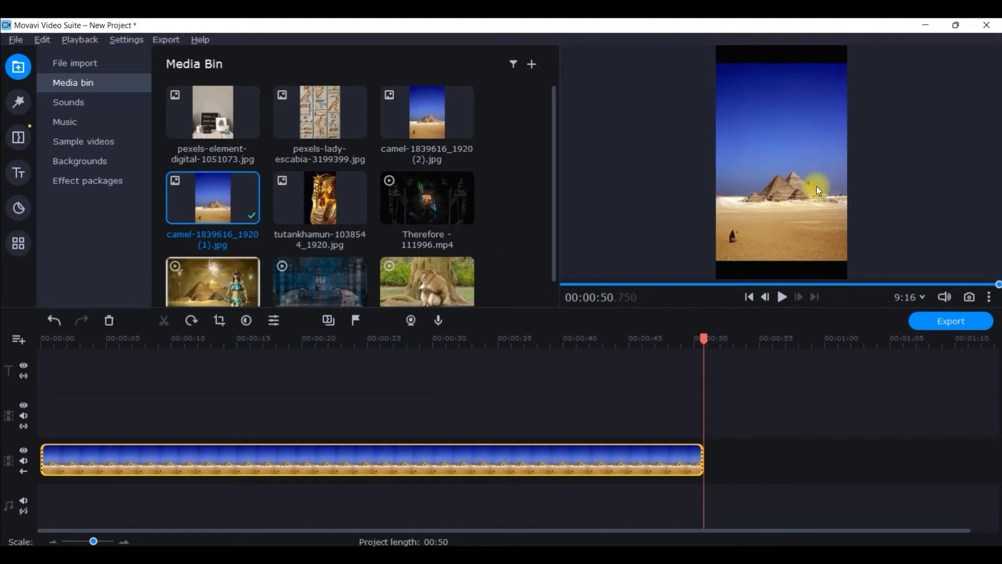
Apply the Blur - intense filter to the camel background clip on the main video track
left_click(16, 104)
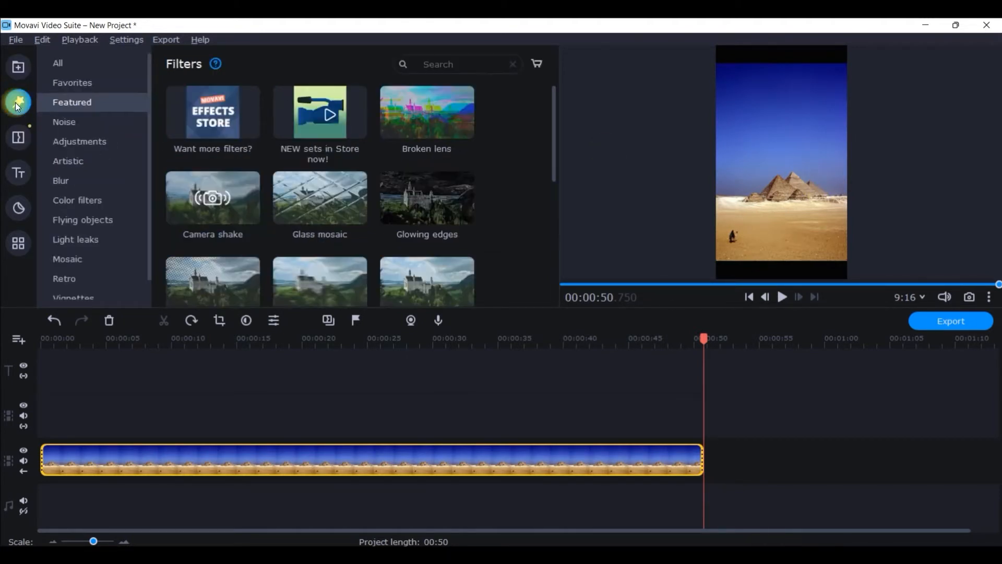
left_click(70, 177)
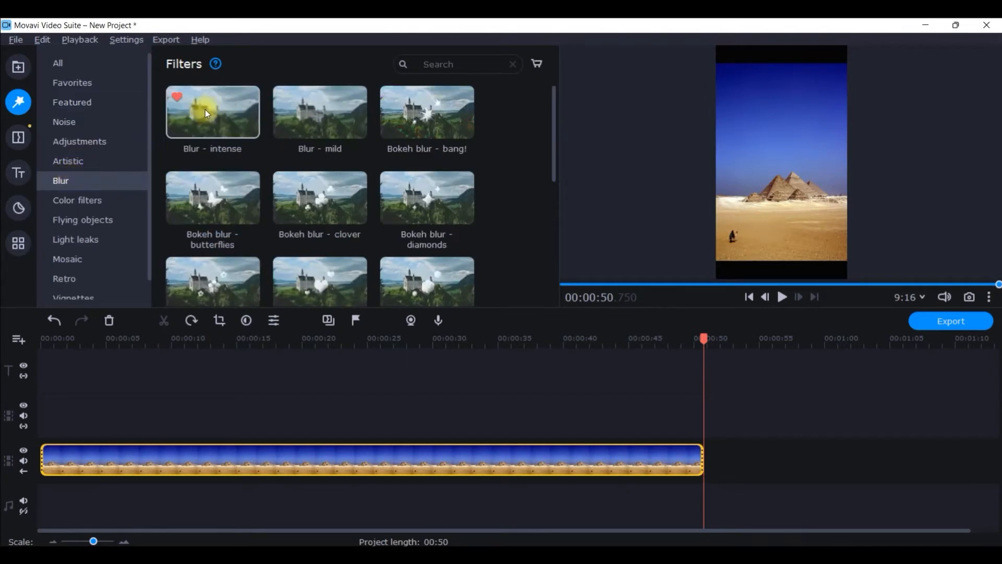
left_click_drag(211, 111, 53, 456)
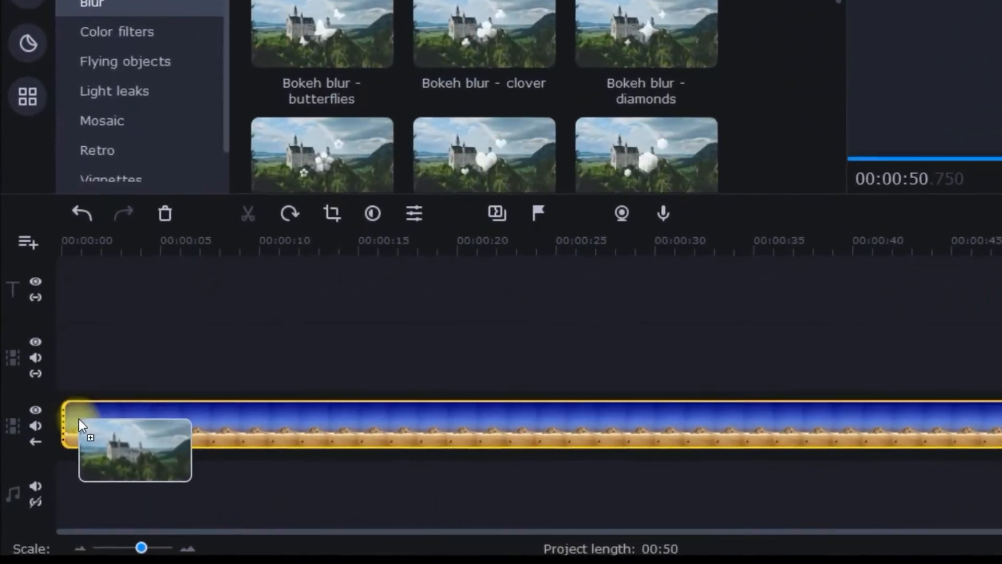
left_click_drag(80, 418, 79, 419)
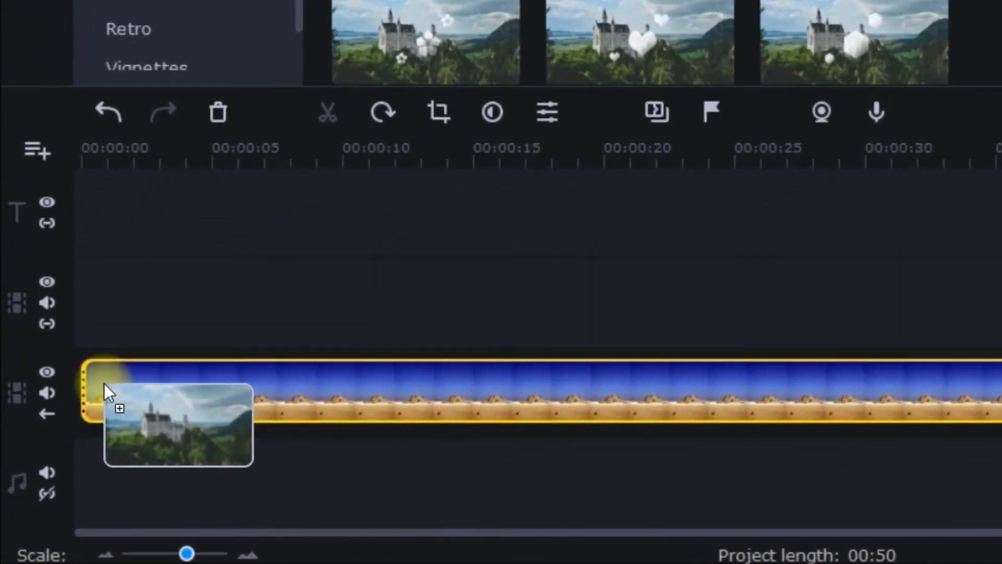
left_click_drag(105, 383, 103, 383)
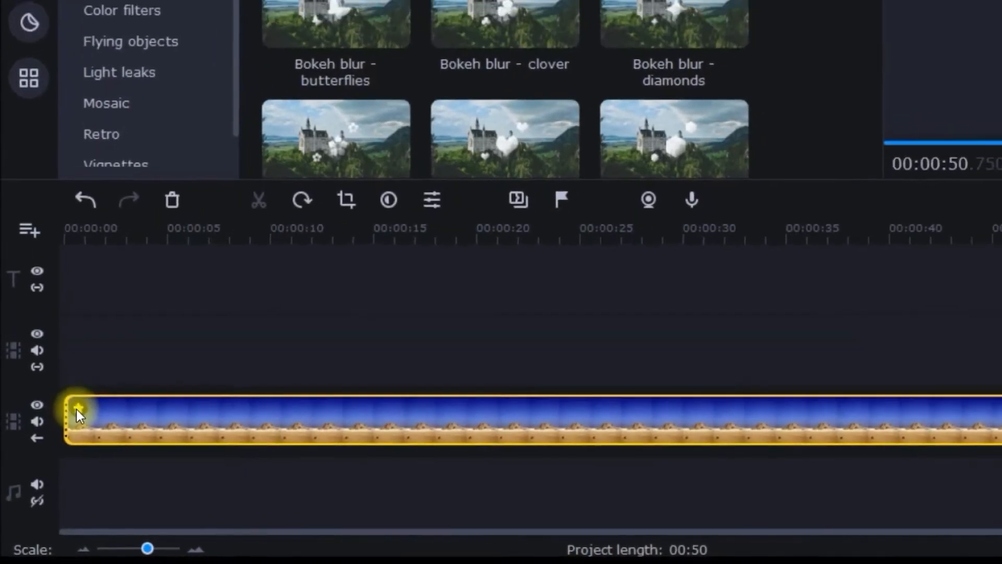
Set the background clip's Blur - intense filter strength to 67%
left_click(79, 407)
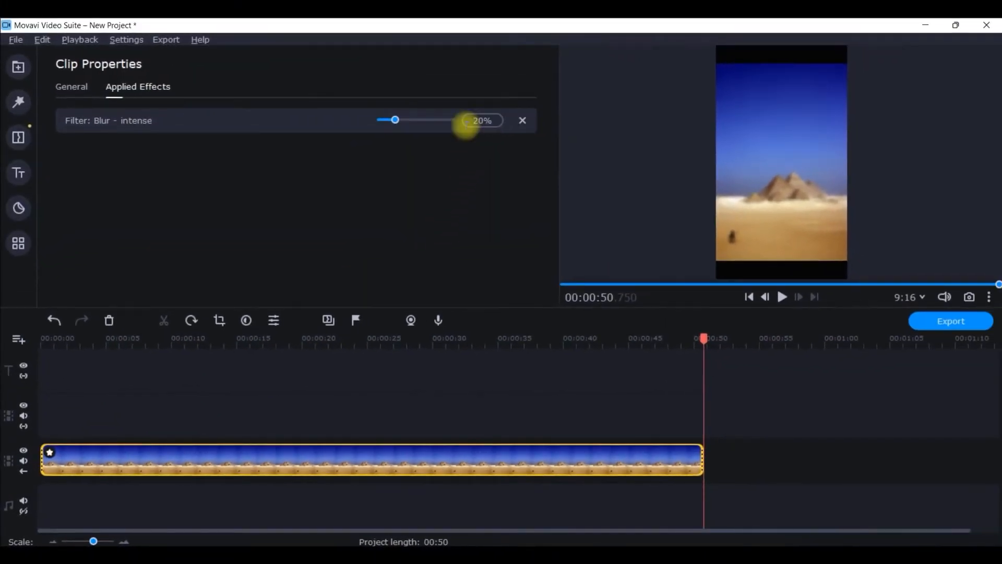
left_click_drag(397, 119, 430, 123)
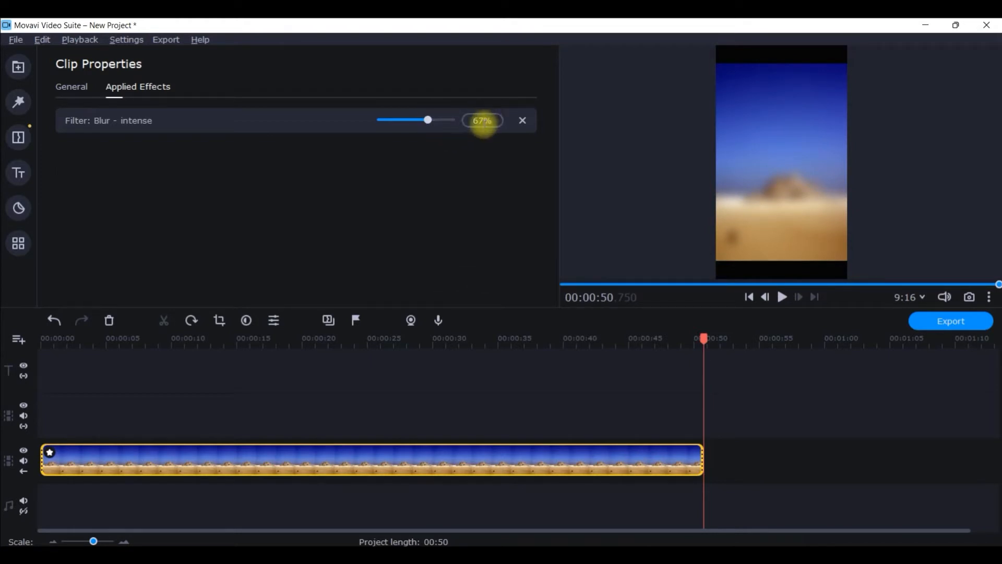
left_click(74, 464)
Place tutankhamun-1038544_1920.jpg at the start of the video track above the background, followed directly by Therefore - 111996.mp4
left_click(24, 71)
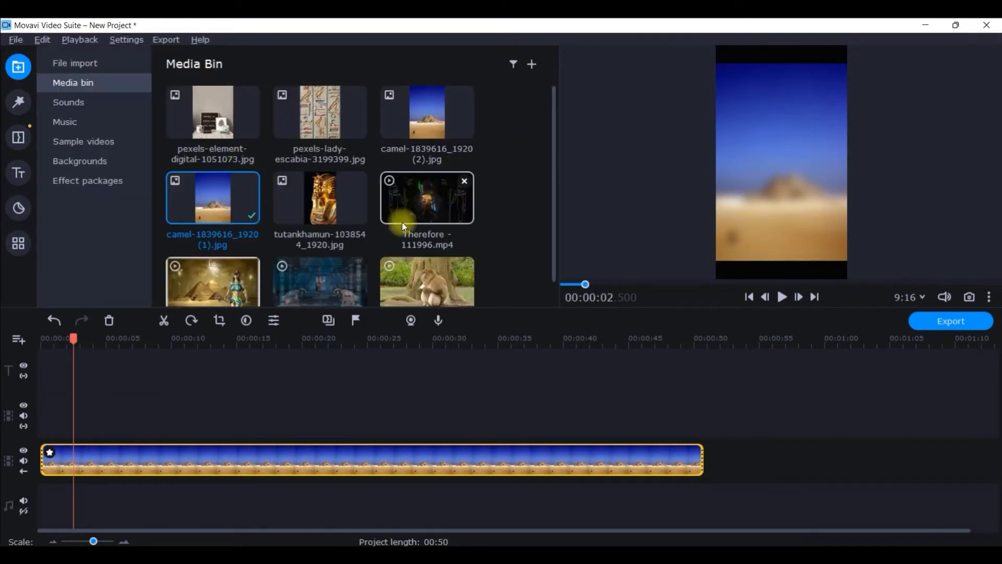
scroll(246, 230, "down", 1)
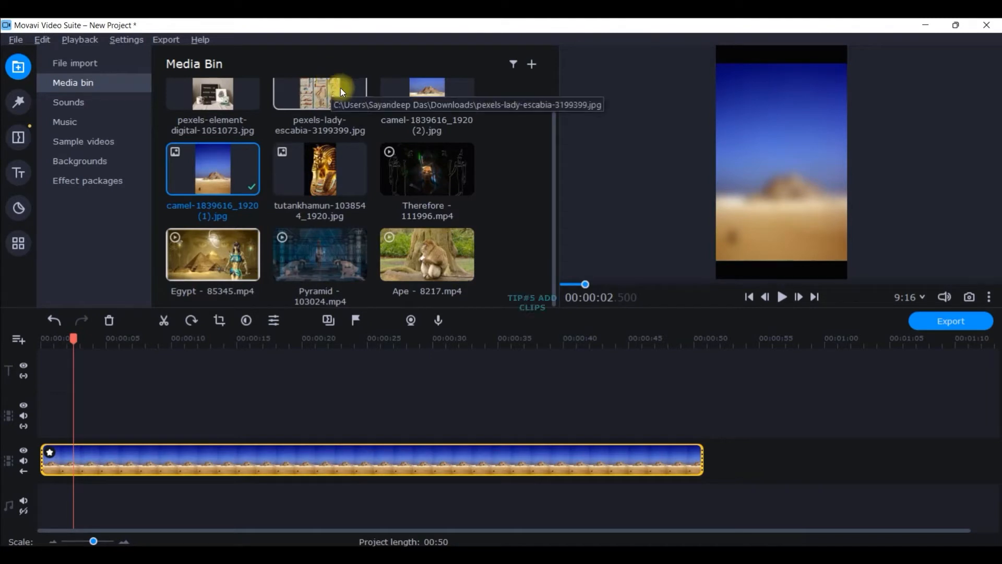
left_click_drag(318, 146, 142, 418)
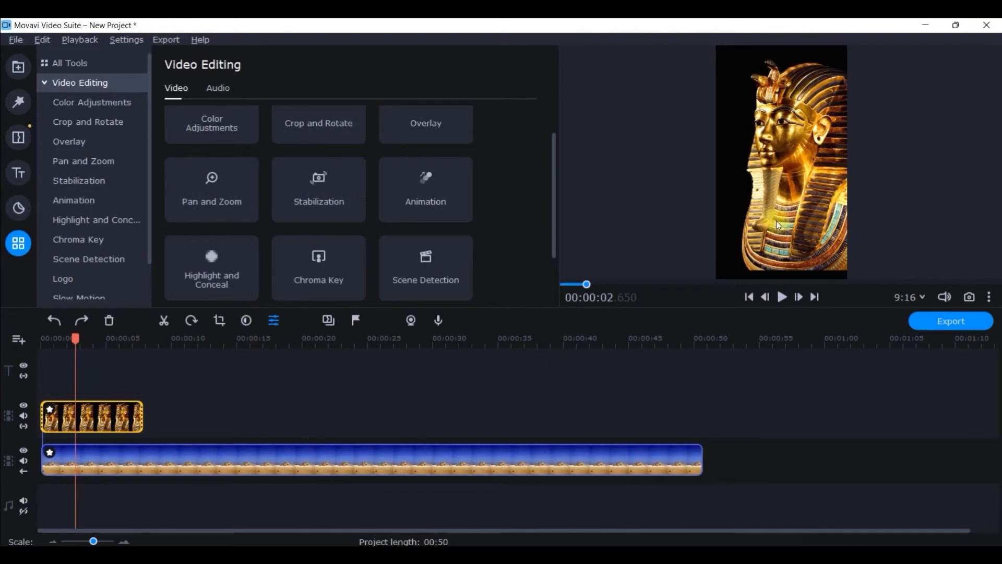
left_click(19, 67)
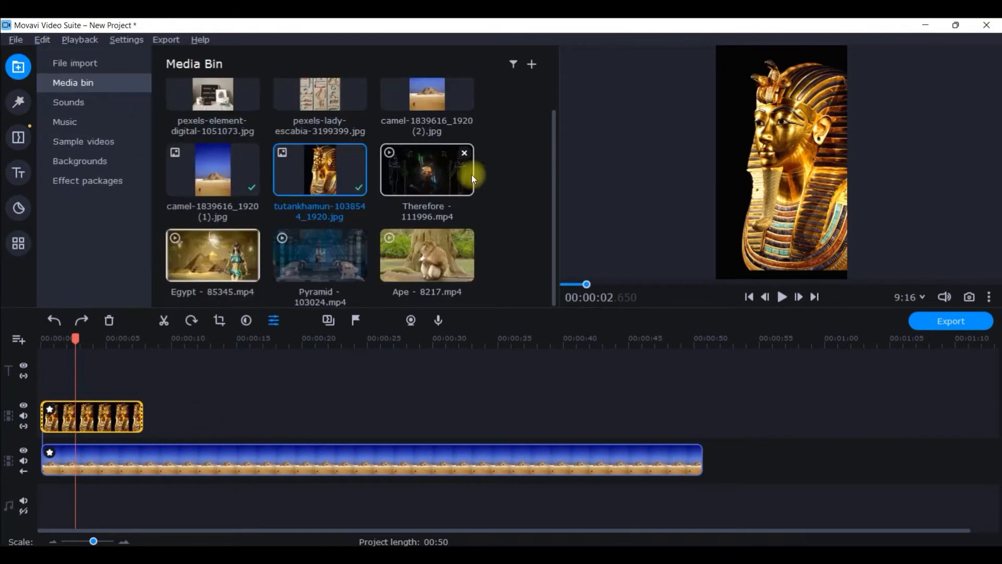
left_click_drag(428, 170, 145, 399)
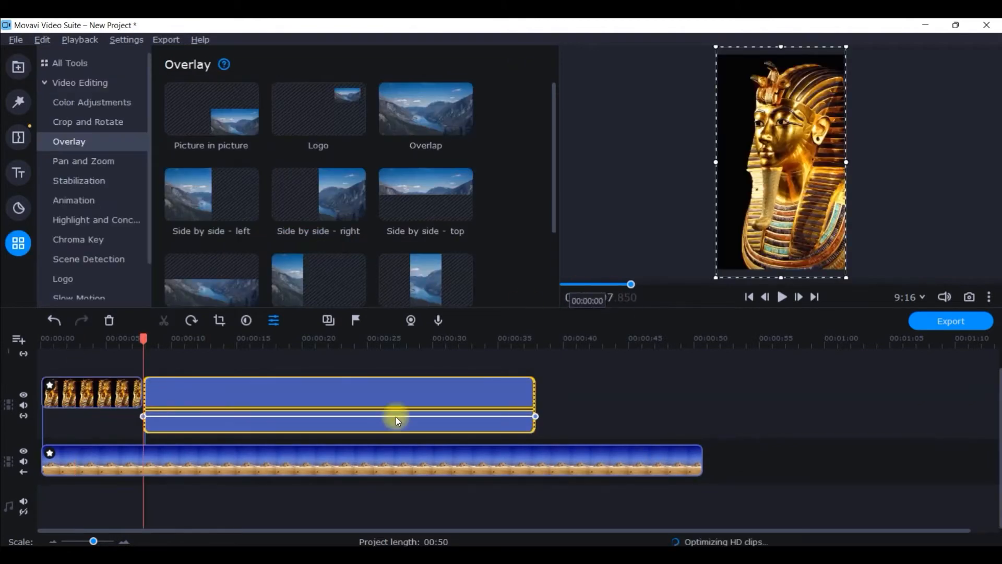
Apply the Overlap layout to the Therefore clip and shift it slightly upward over the blurred background
left_click(317, 422)
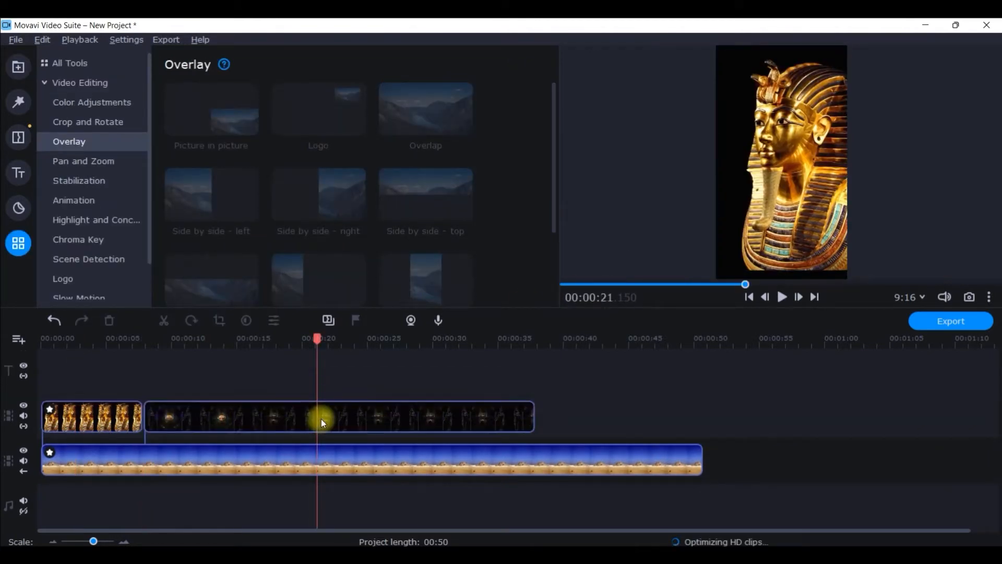
left_click(210, 418)
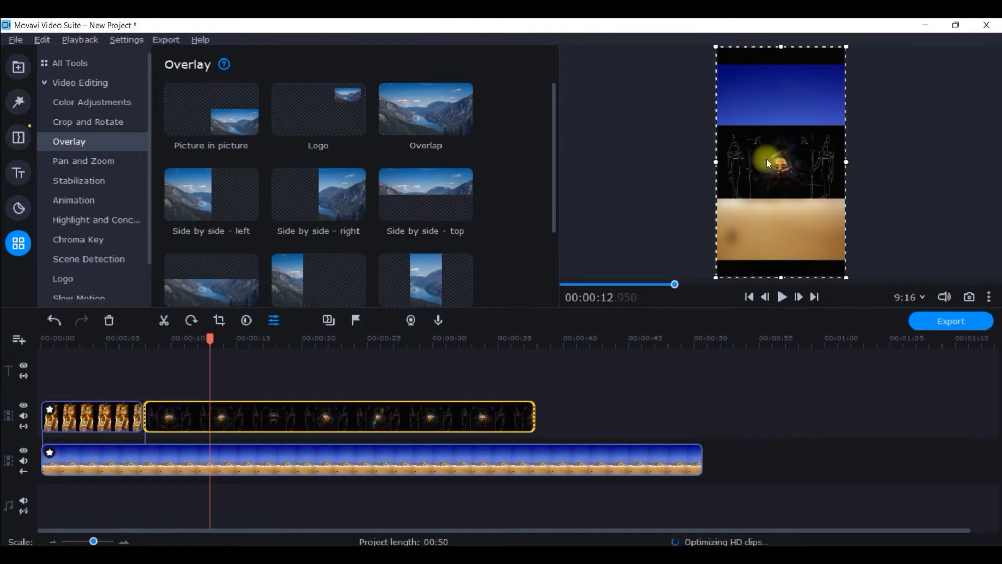
left_click_drag(781, 47, 787, 22)
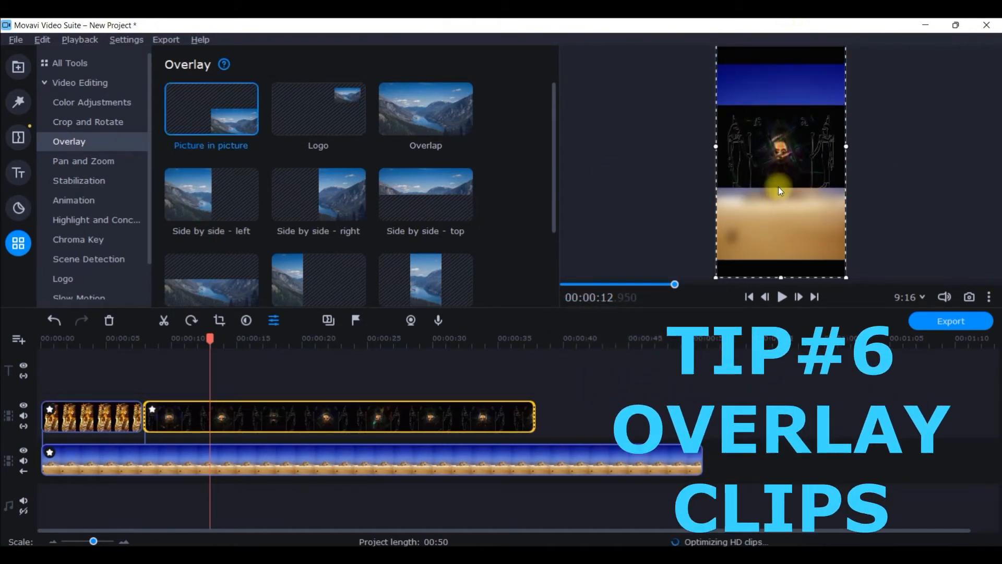
left_click_drag(775, 186, 814, 192)
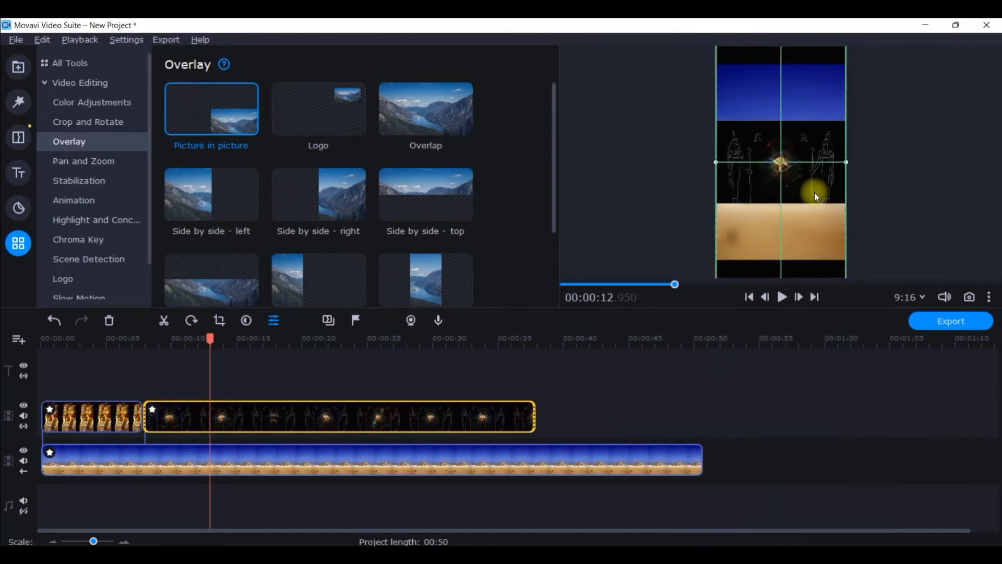
left_click(437, 115)
left_click_drag(775, 180, 778, 164)
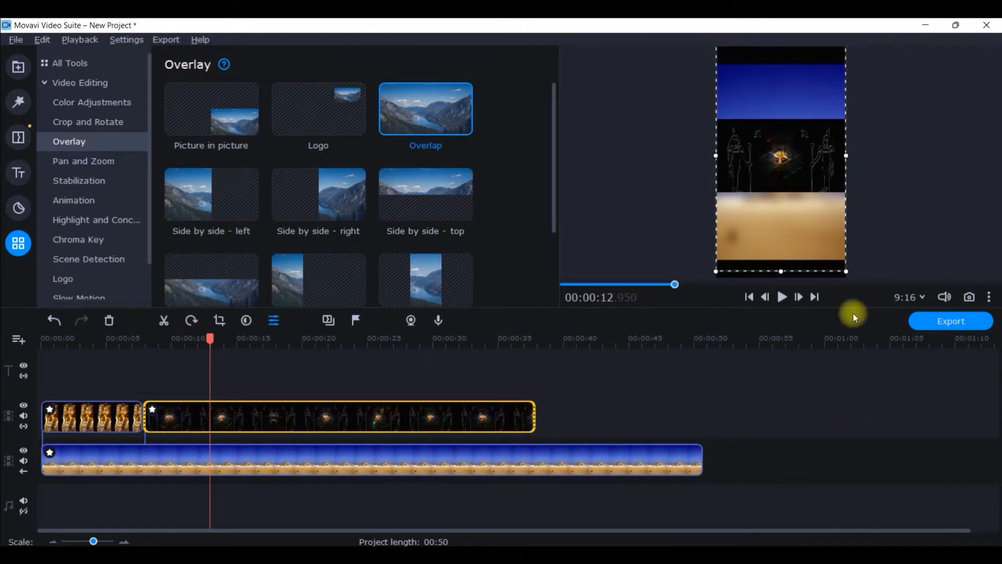
Trim the end of the Therefore clip so it lasts about 12 seconds
left_click_drag(530, 412, 295, 423)
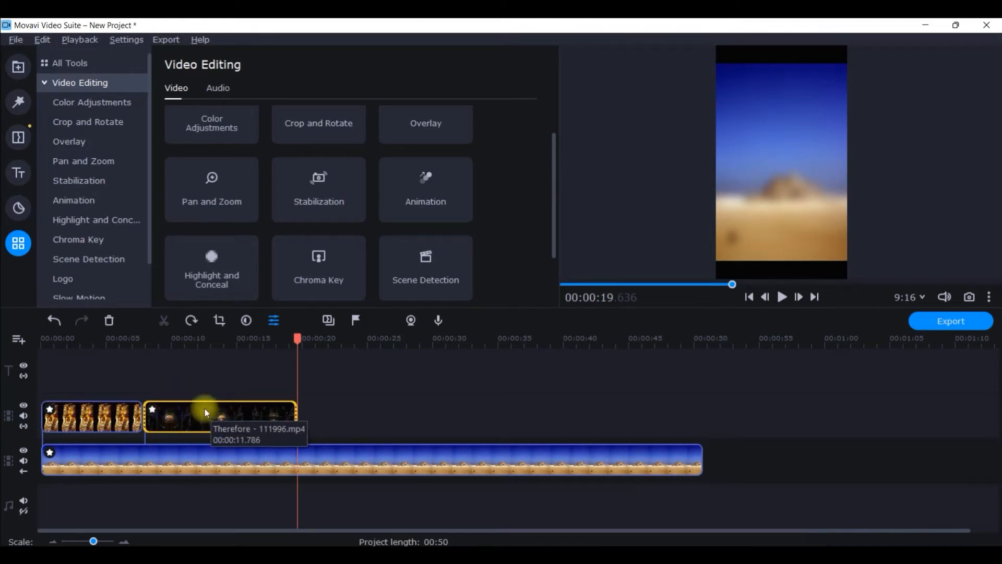
left_click(235, 418)
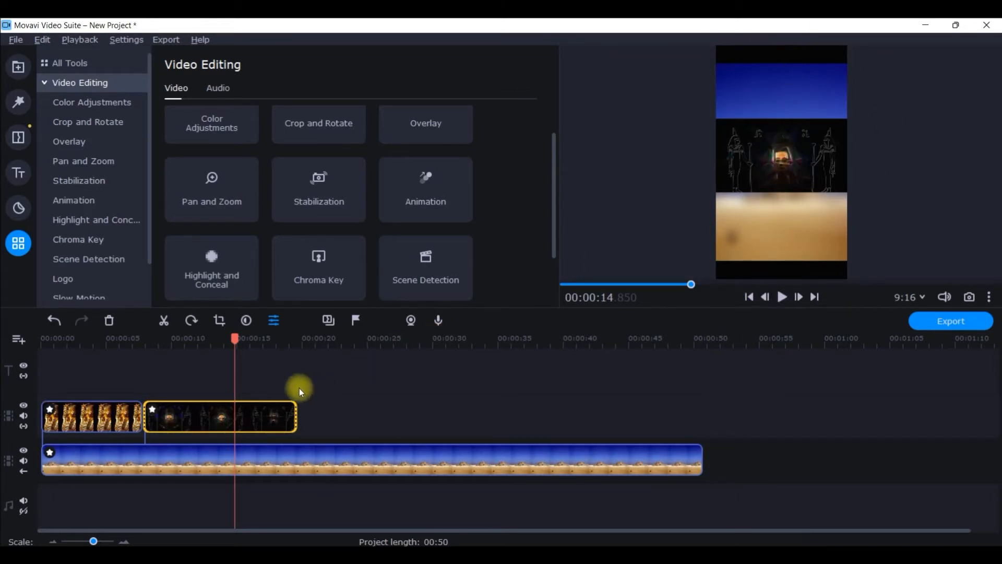
Apply the Picture in picture overlay to the tutankhamun clip and center it over the blurred background
left_click(90, 423)
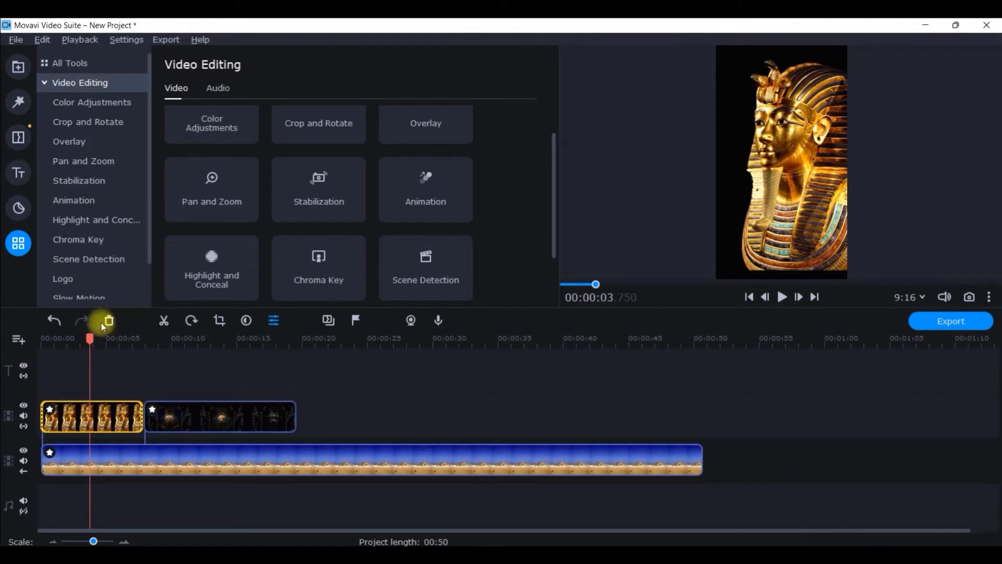
left_click(94, 423)
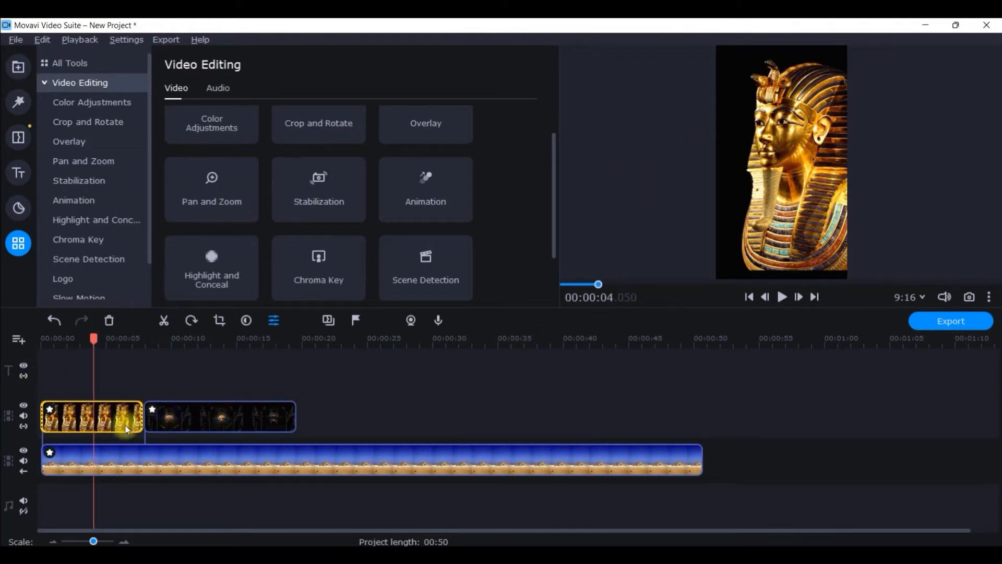
left_click(109, 420)
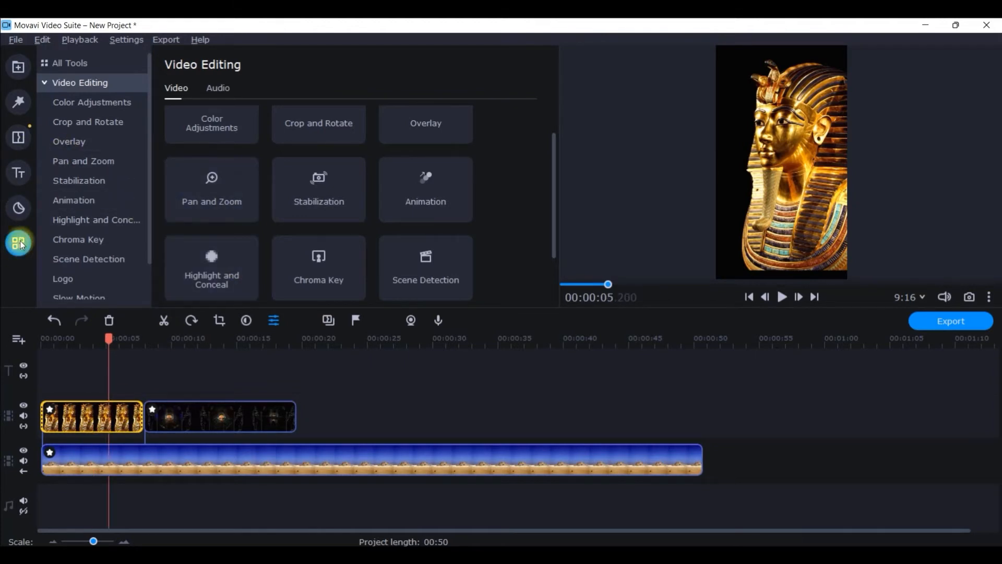
left_click(40, 82)
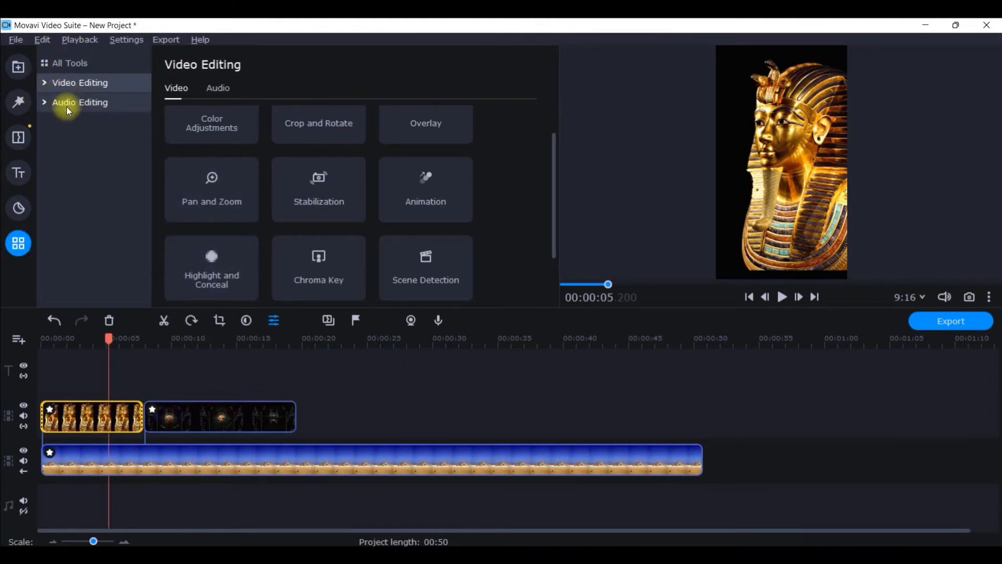
left_click(45, 82)
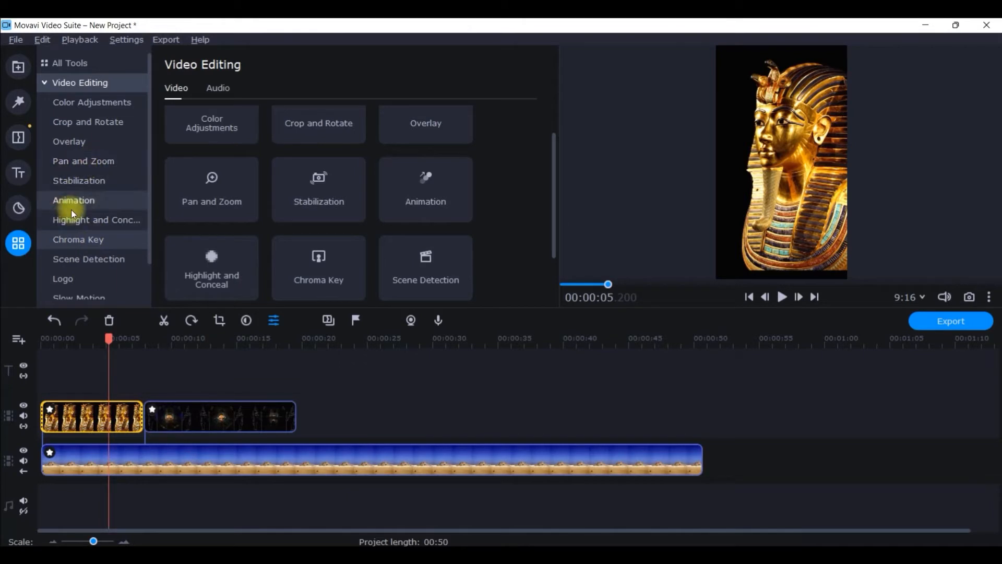
left_click(87, 136)
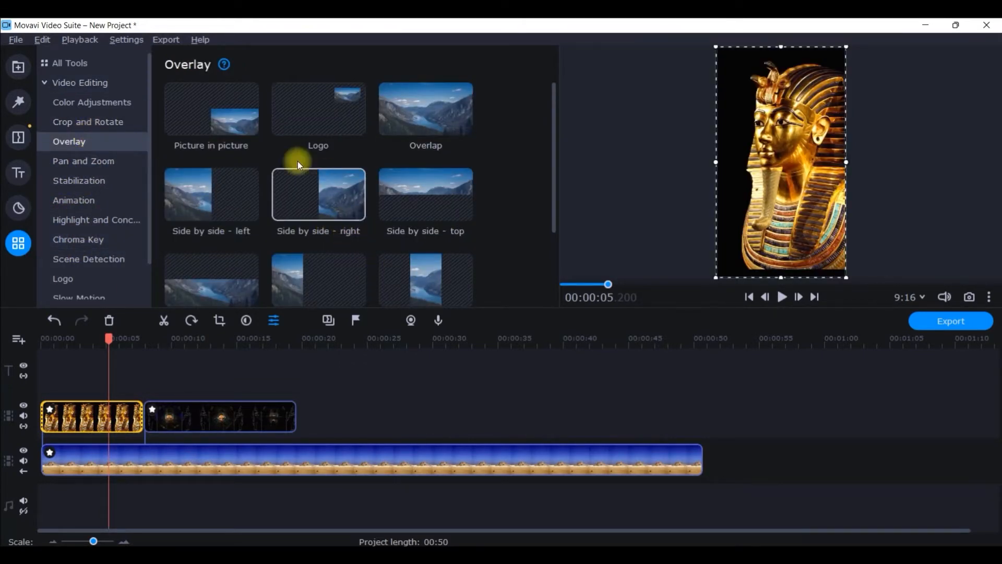
left_click(247, 123)
left_click_drag(837, 237, 777, 171)
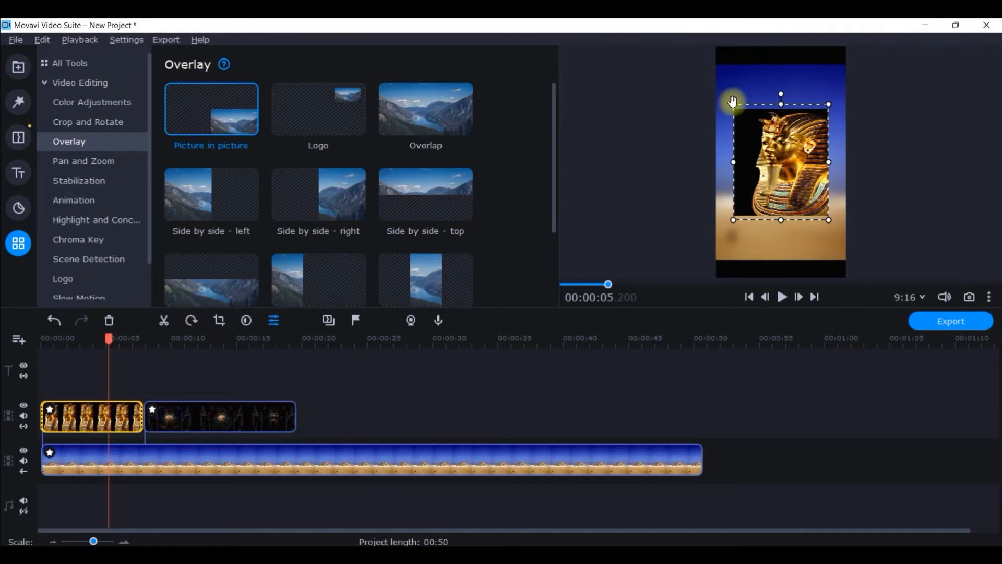
Enlarge the tutankhamun overlay to the full frame width and stretch its upper edge upward over the blurred background
left_click_drag(733, 104, 701, 92)
left_click_drag(827, 220, 850, 250)
left_click_drag(783, 187, 781, 187)
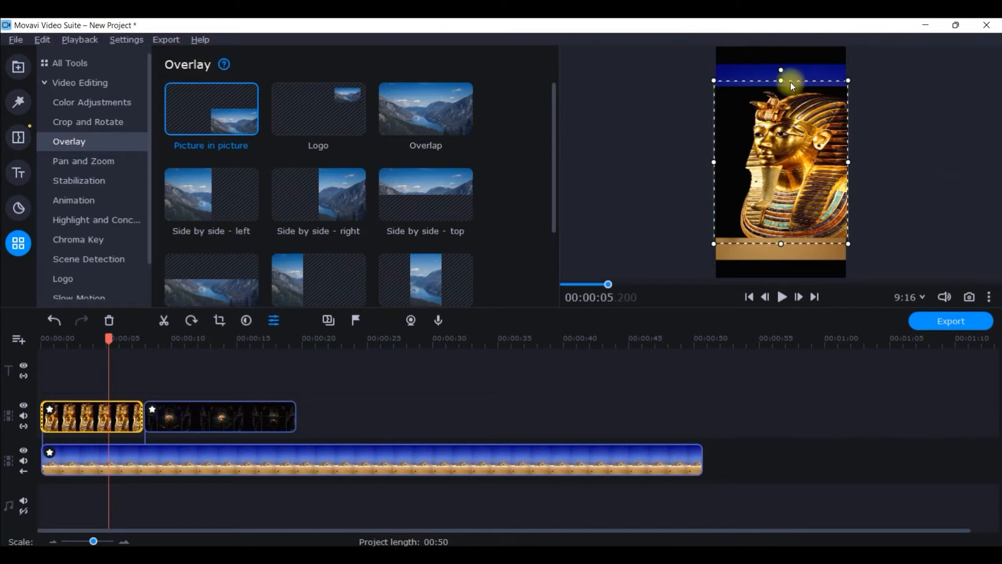
left_click_drag(779, 81, 780, 72)
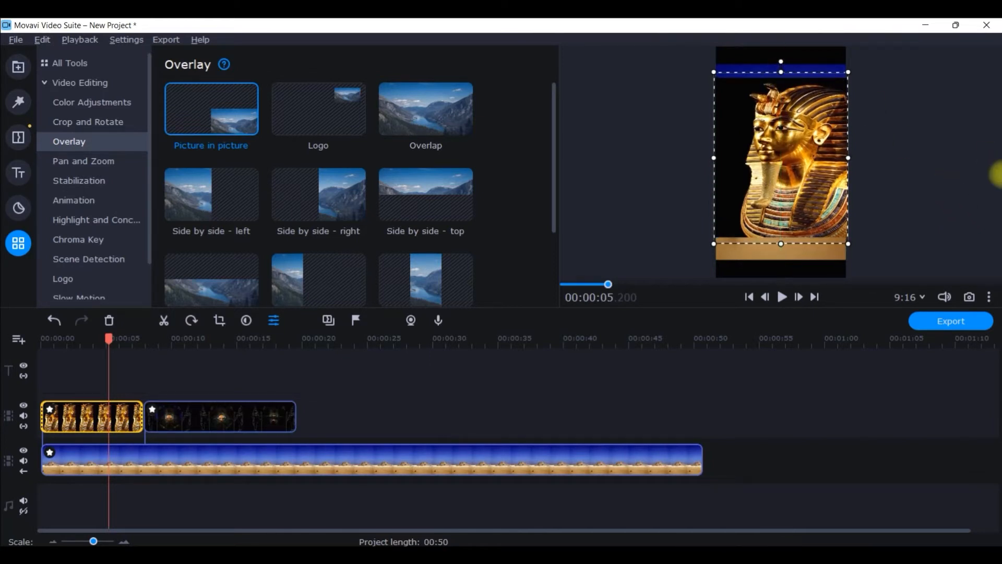
left_click(245, 419)
left_click(106, 423)
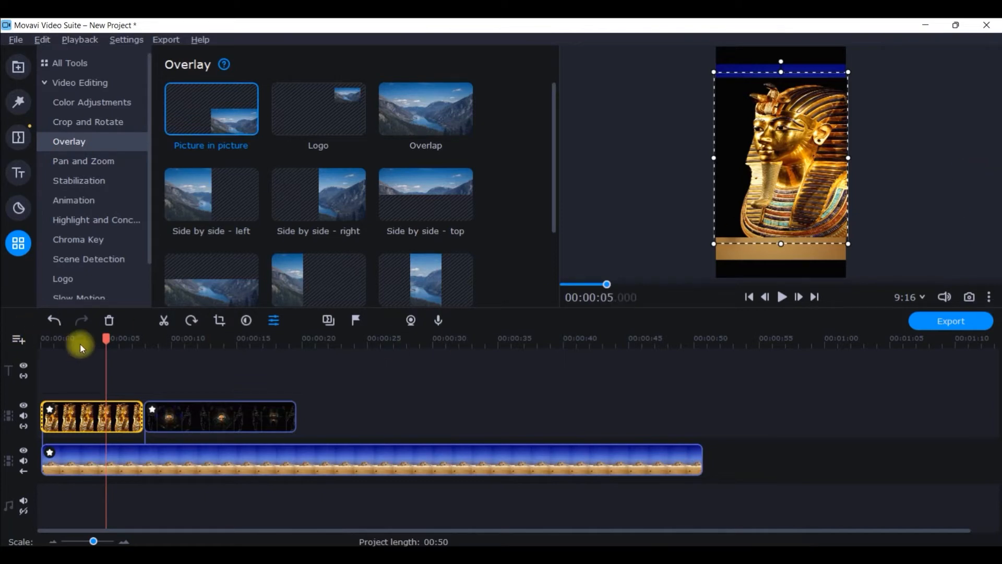
left_click_drag(105, 336, 18, 340)
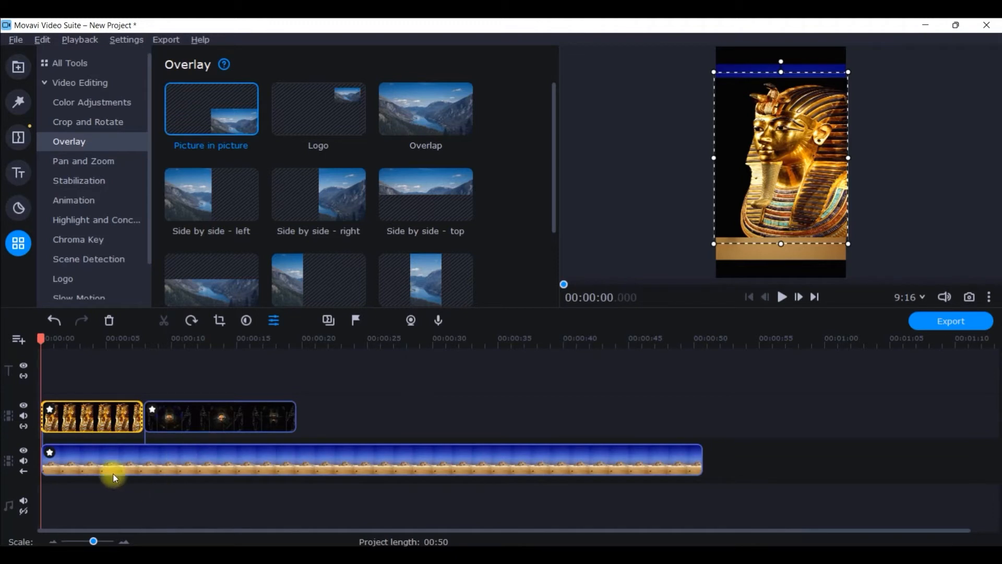
left_click(190, 417)
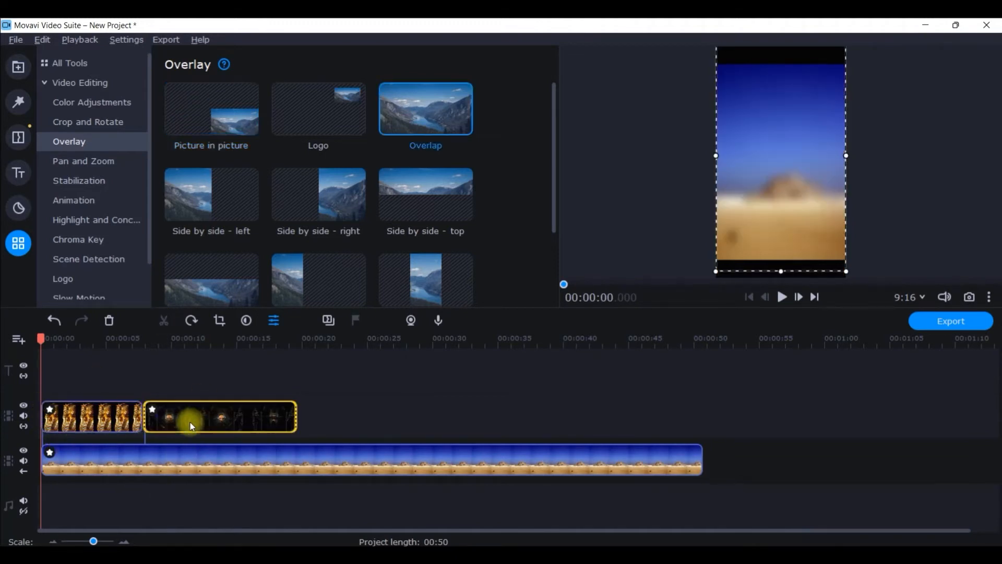
Add Pyramid - 103024.mp4 directly after the Therefore clip and shorten it to about 11 seconds
left_click(27, 68)
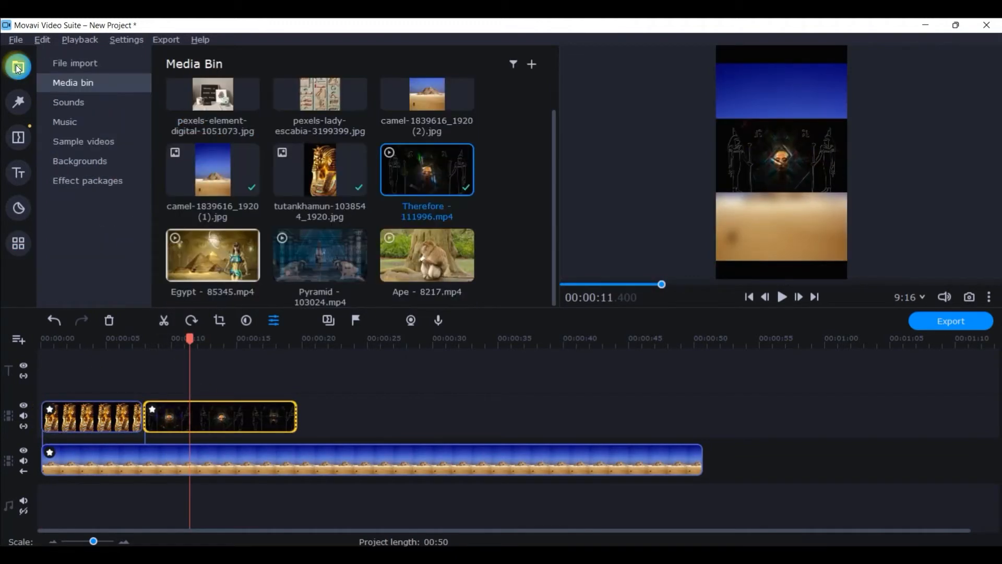
left_click_drag(352, 274, 313, 410)
left_click(525, 425)
key("Delete")
left_click_drag(882, 411, 442, 416)
Add the hieroglyph image after the Pyramid clip, lasting about 7 seconds, followed directly by Egypt - 85345.mp4
left_click(18, 68)
left_click(213, 253)
left_click_drag(307, 97, 538, 417)
left_click(394, 417)
left_click(19, 68)
left_click_drag(214, 253, 728, 421)
Split the Egypt clip at about 46 seconds and delete the part after the split
left_click_drag(731, 335, 642, 341)
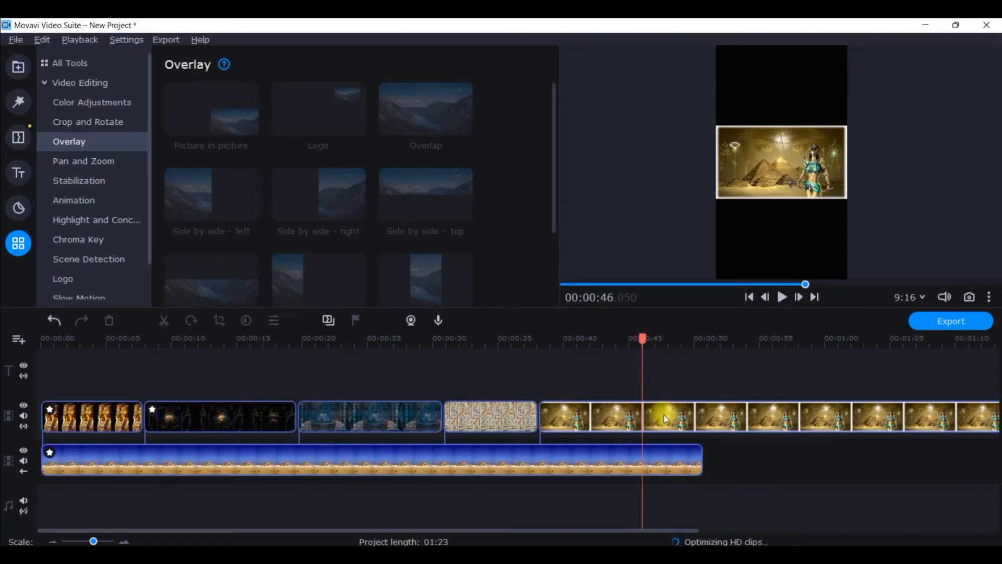
left_click(664, 415)
right_click(663, 415)
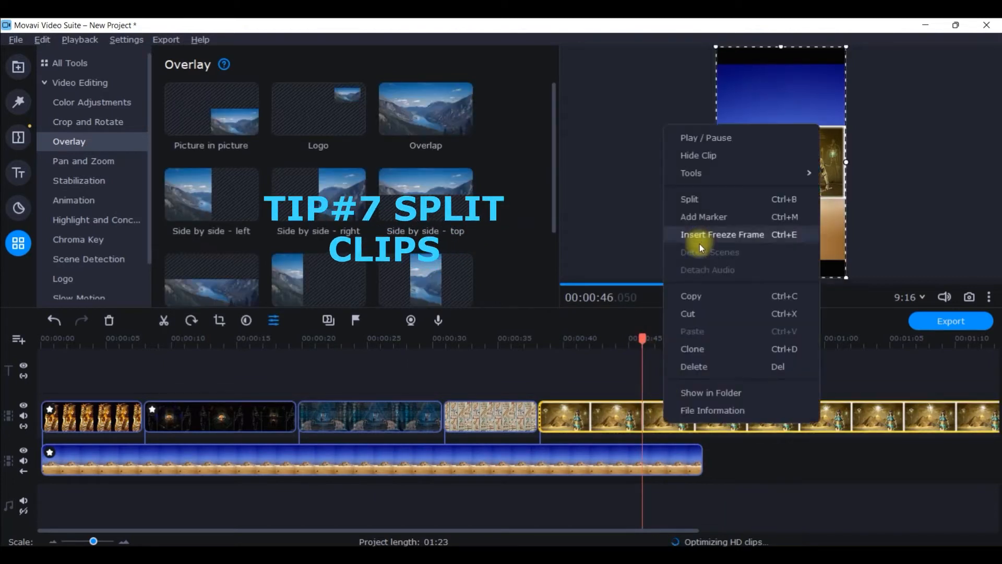
left_click(696, 198)
left_click(725, 408)
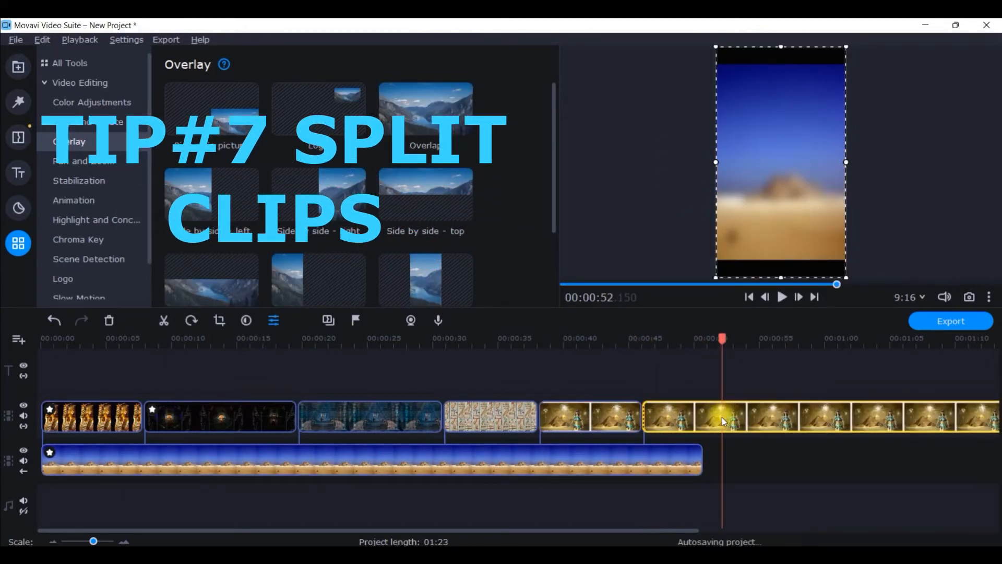
key("Delete")
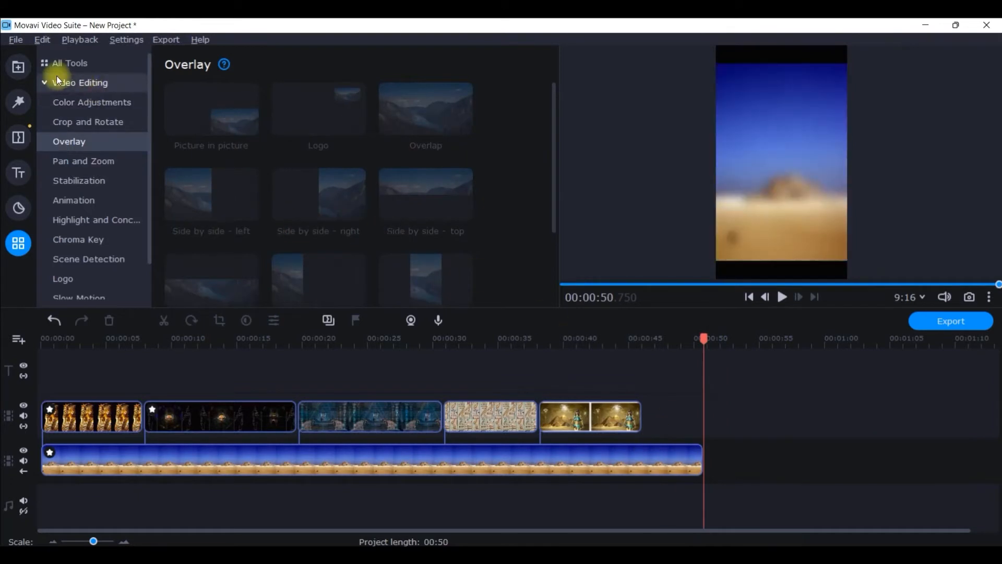
Fill the track from the Egypt clip to the background's end with pexels-element-digital-1051073.jpg, stretched vertically to cover the blurred background
left_click(18, 67)
left_click_drag(212, 99, 649, 415)
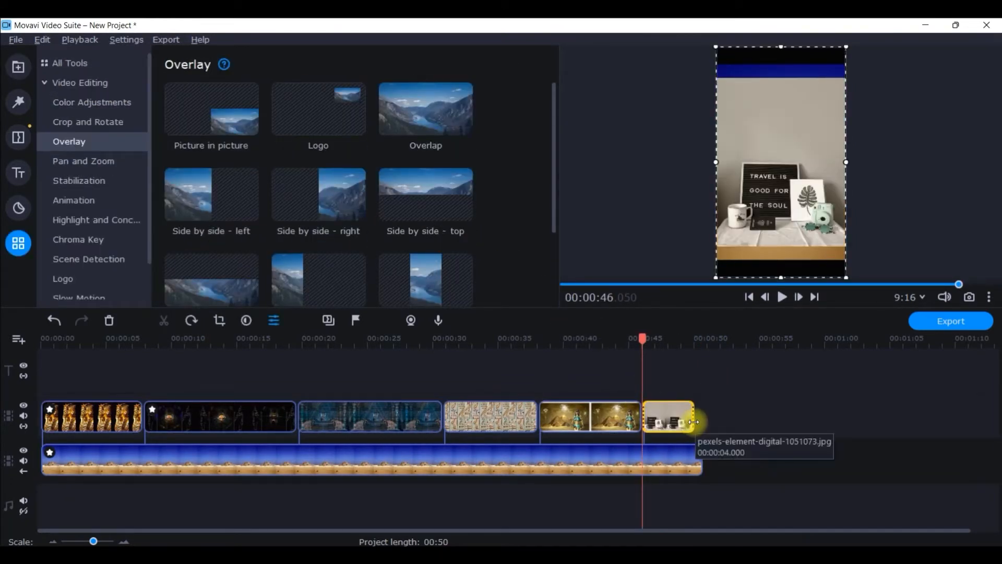
left_click_drag(779, 277, 779, 291)
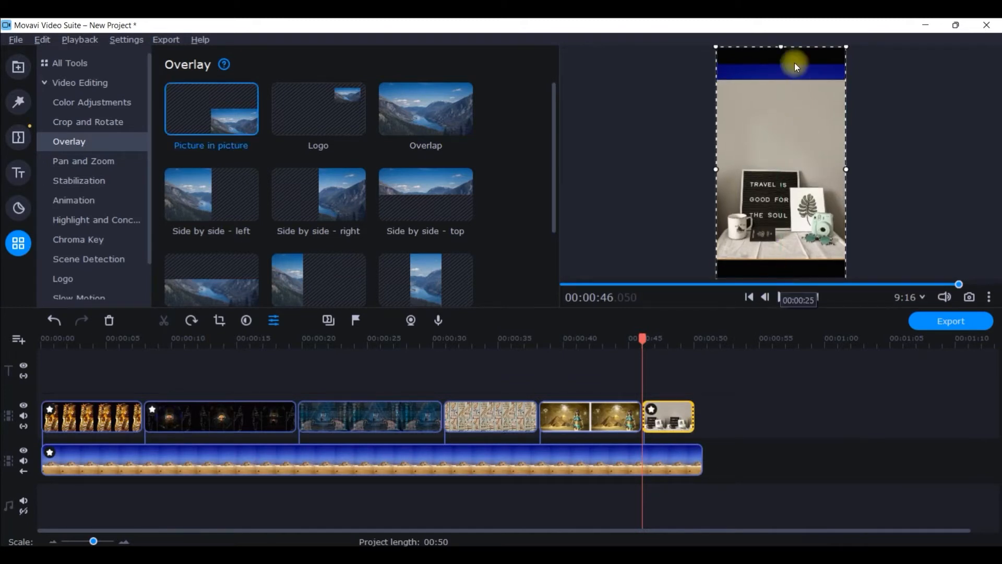
left_click_drag(777, 45, 783, 34)
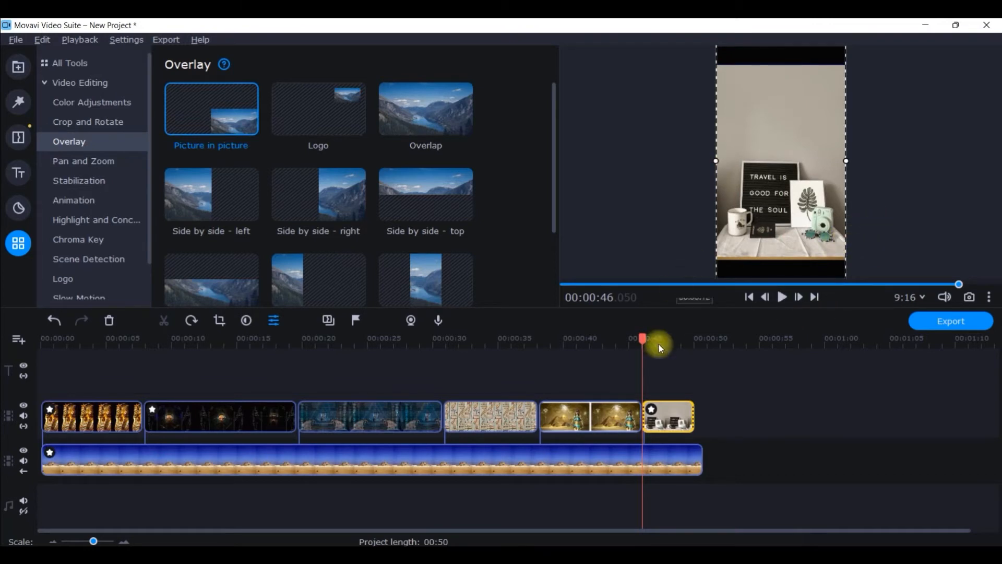
left_click_drag(694, 415, 698, 415)
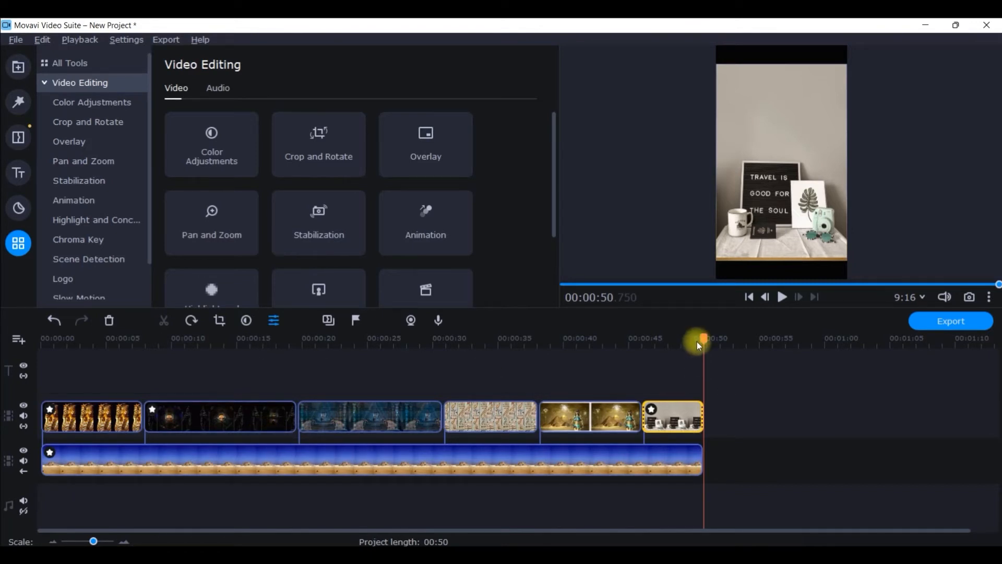
Preview the project from the start in an unpinned, maximized player, and return to the editor
left_click_drag(702, 332, 49, 376)
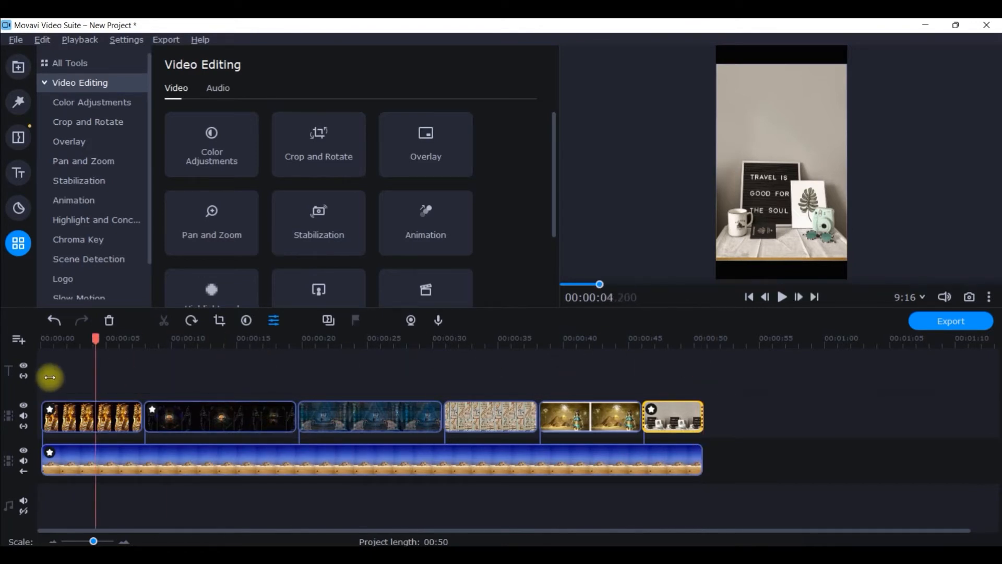
left_click(990, 297)
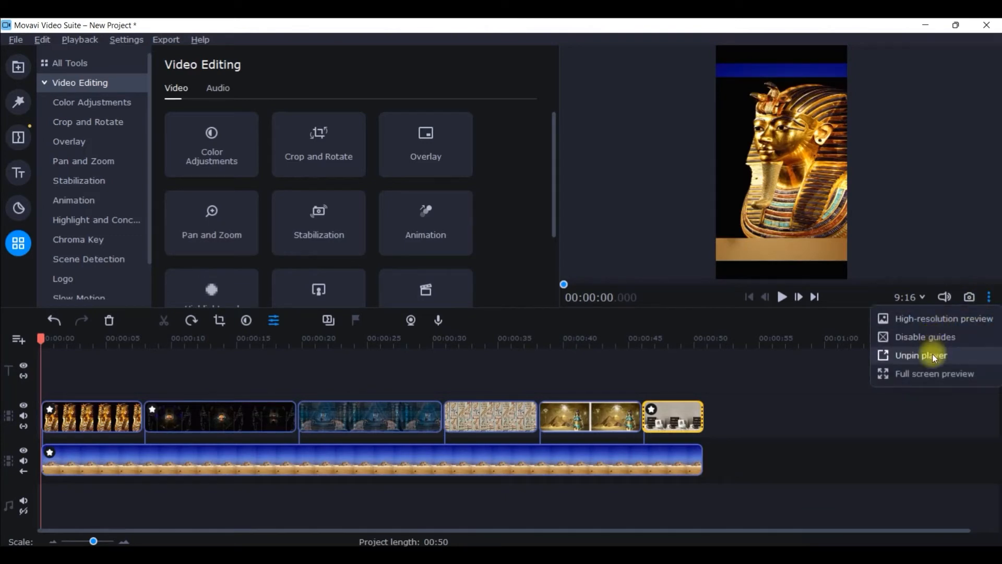
left_click(989, 298)
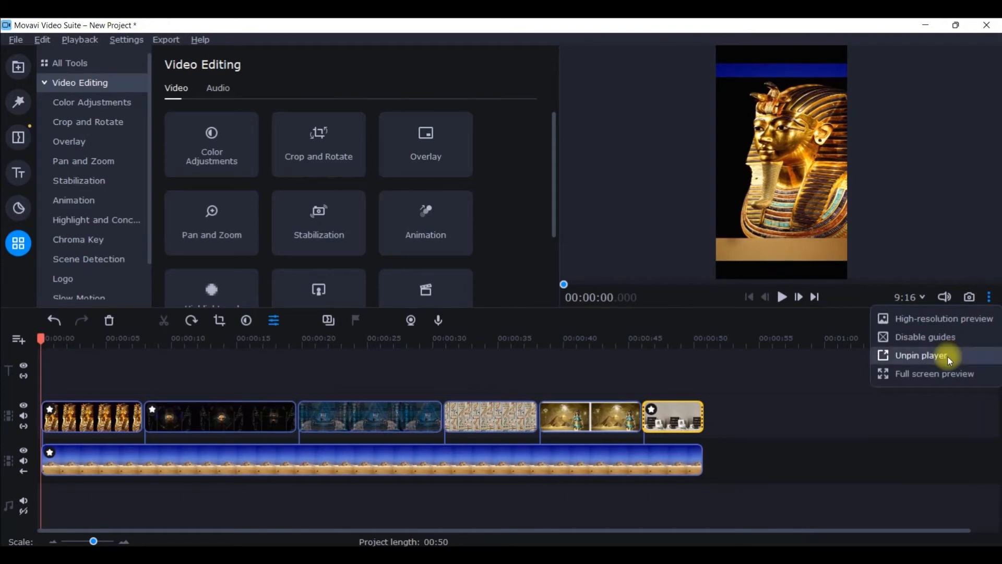
left_click(947, 355)
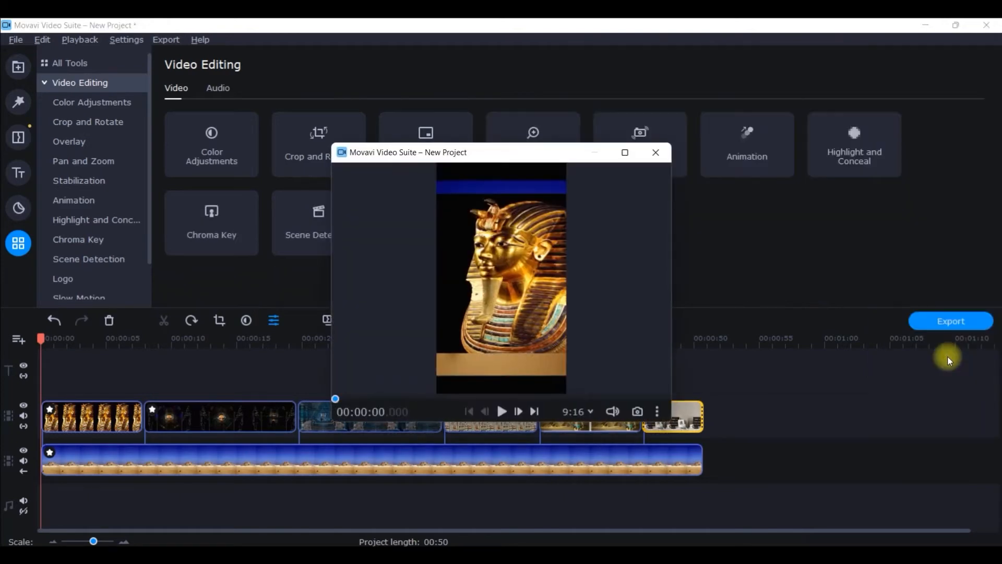
left_click(625, 152)
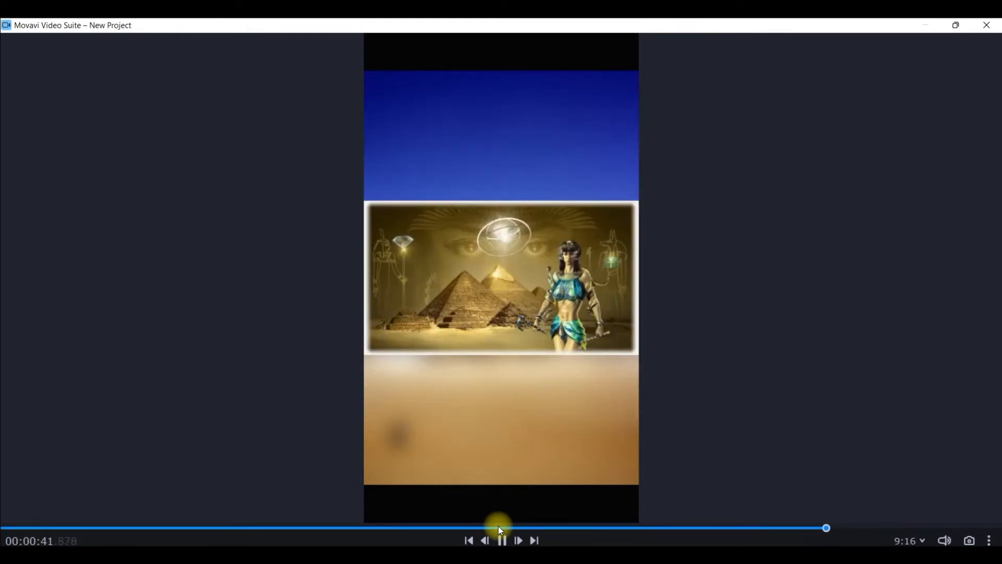
left_click(990, 27)
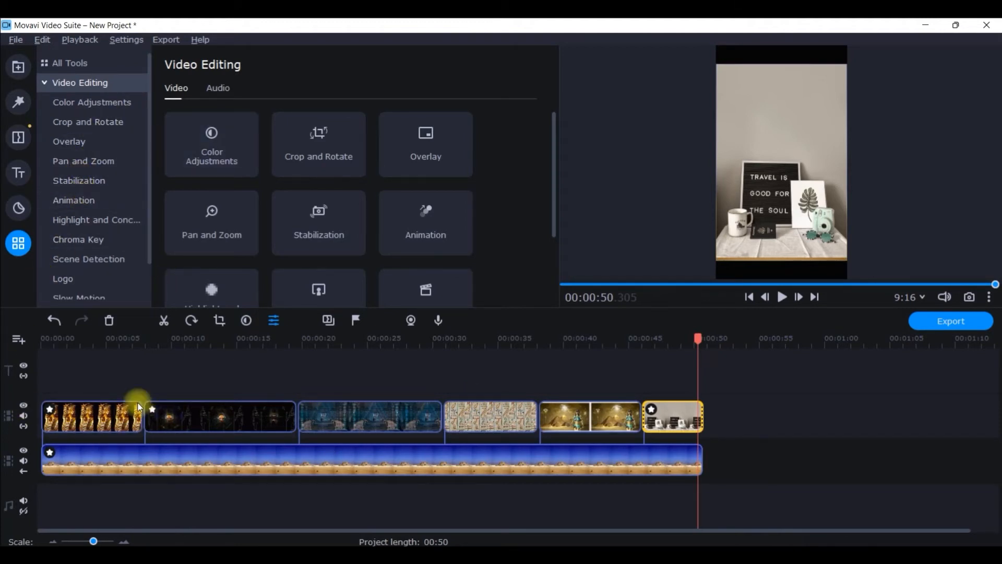
Add the Glitch 1 transition between the tutankhamun image and the Therefore clip
left_click(20, 140)
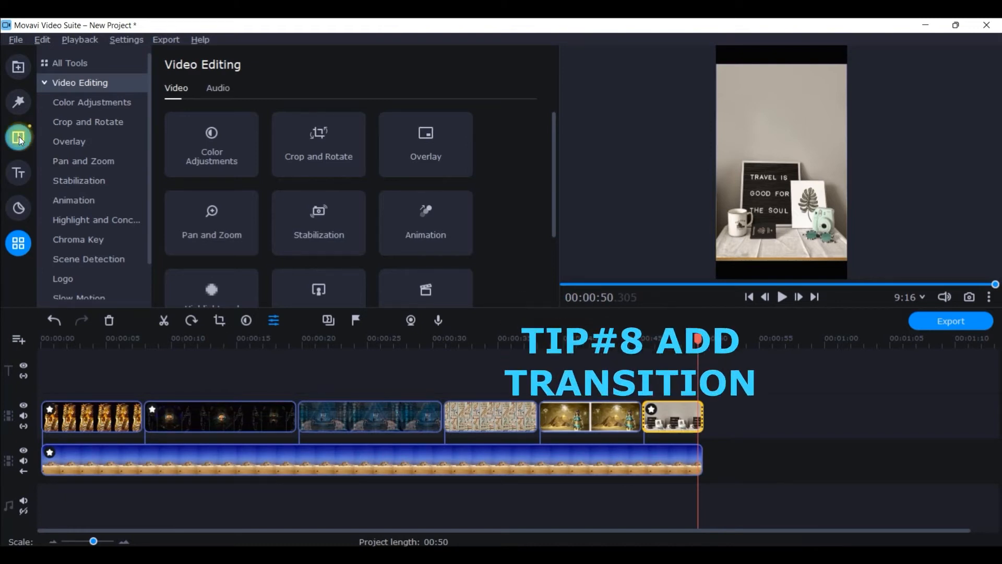
left_click(21, 140)
left_click(61, 63)
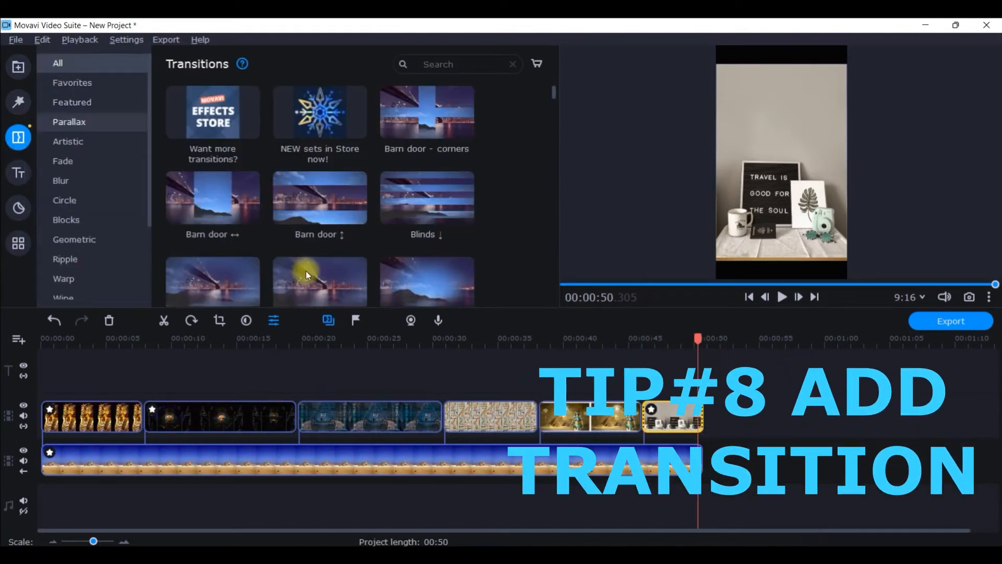
scroll(323, 255, "down", 3)
scroll(325, 256, "down", 3)
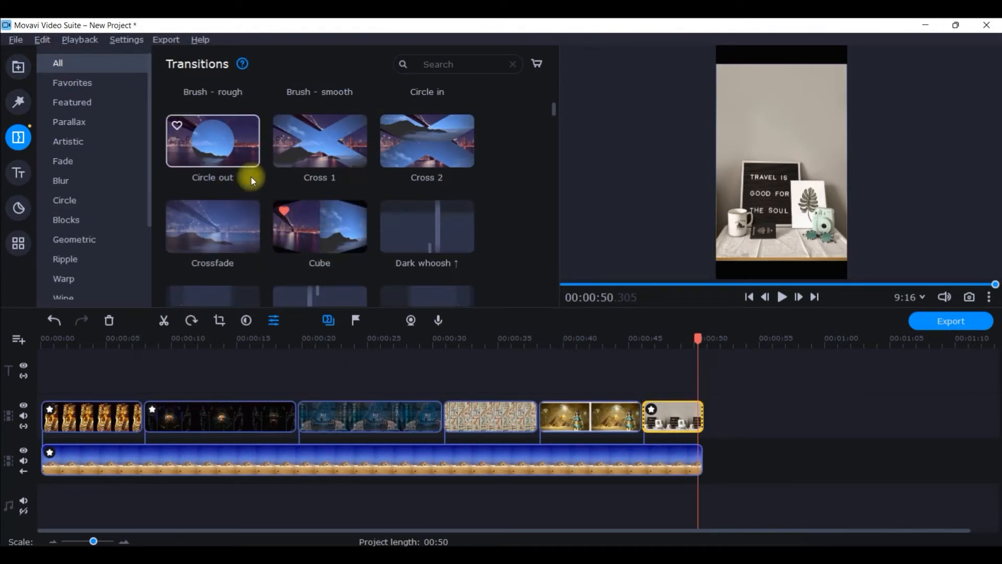
scroll(242, 220, "down", 4)
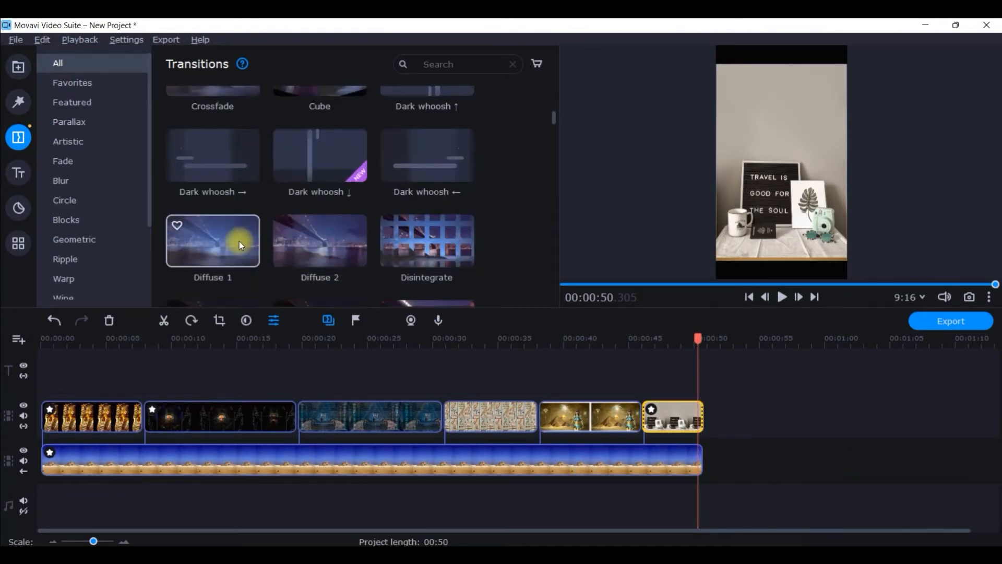
scroll(255, 245, "down", 2)
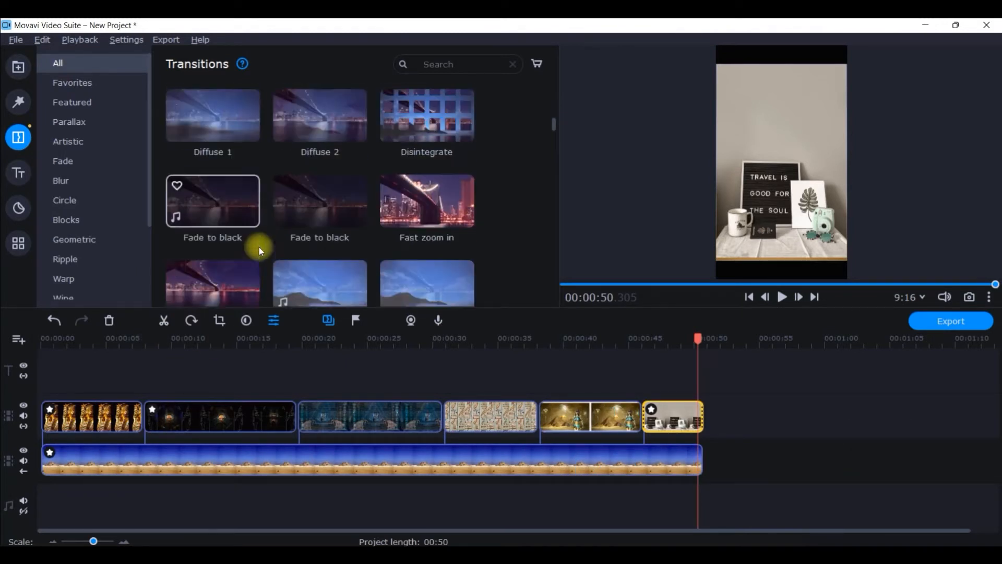
scroll(261, 247, "down", 1)
left_click_drag(202, 249, 182, 406)
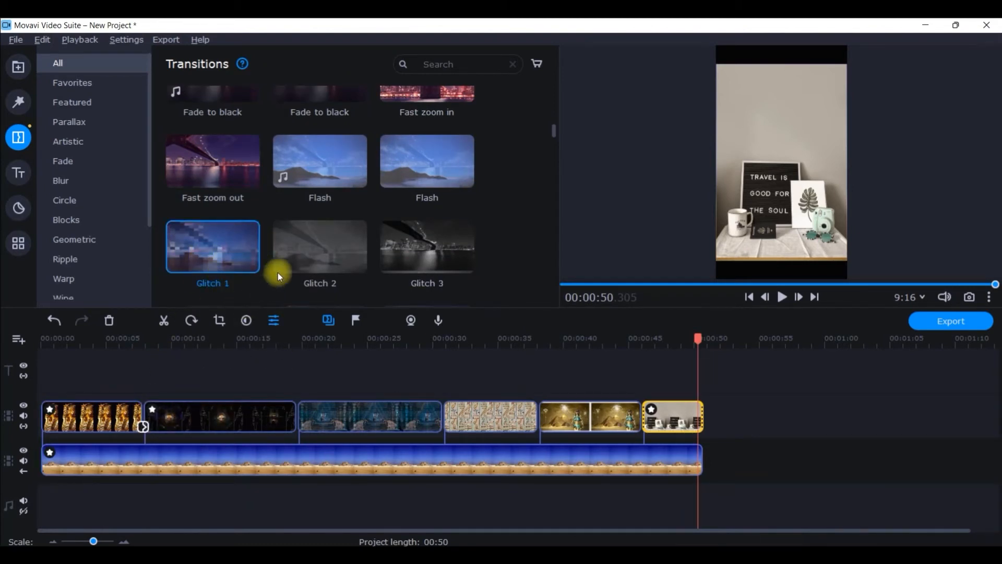
Add the Lens ↘ transition between the Therefore clip and the Pyramid clip
scroll(286, 233, "down", 1)
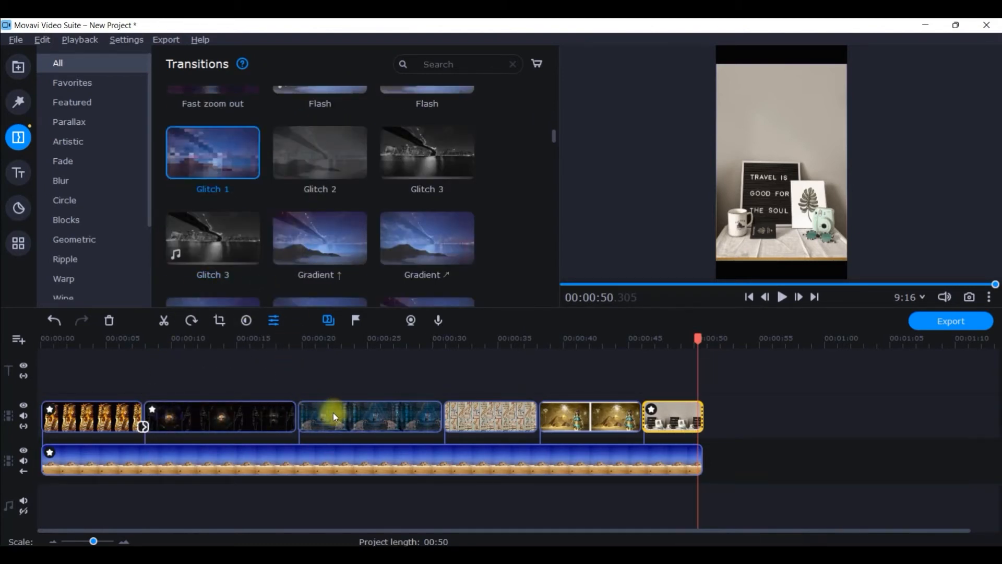
scroll(306, 205, "down", 2)
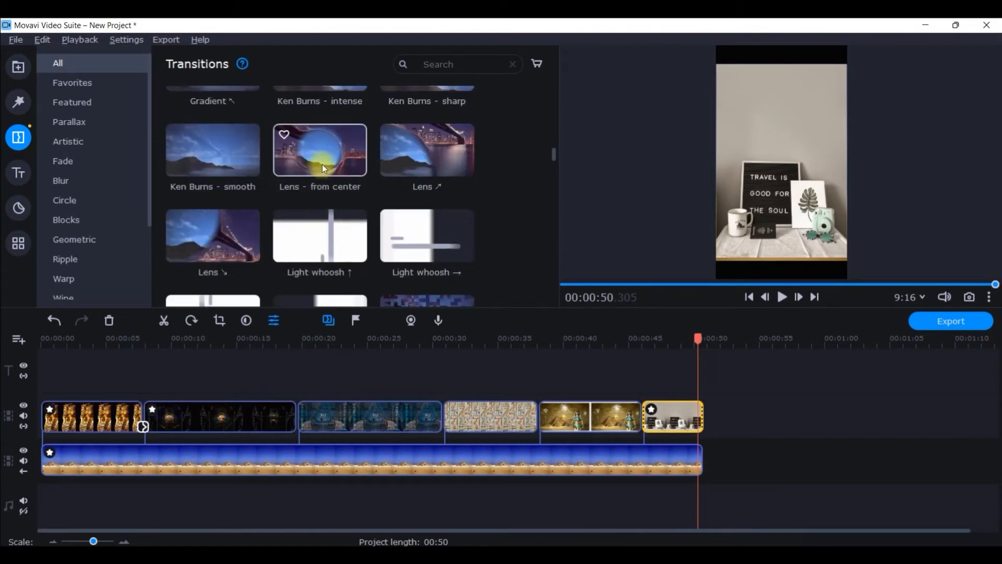
left_click(324, 158)
left_click_drag(215, 230, 294, 419)
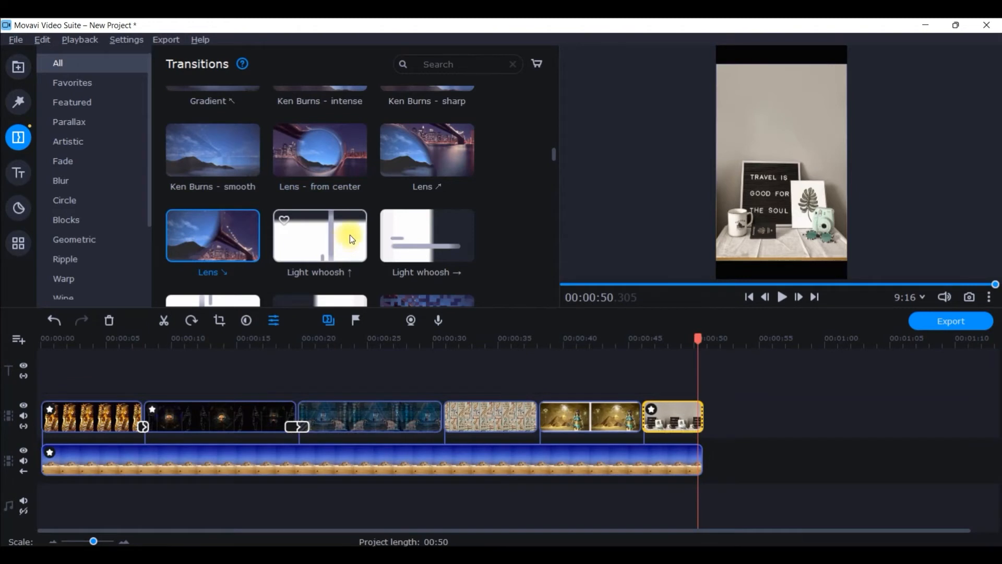
Add the Matrix - medium blocks transition before the hieroglyph image and the Origami - pleats transition between it and the Egypt clip
scroll(350, 239, "down", 2)
left_click_drag(439, 162, 447, 415)
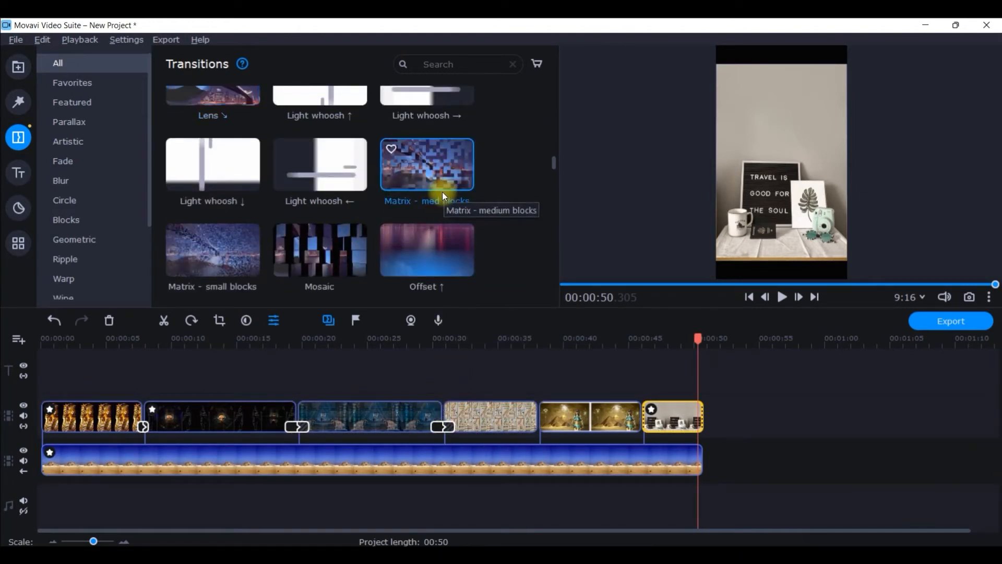
scroll(368, 228, "down", 5)
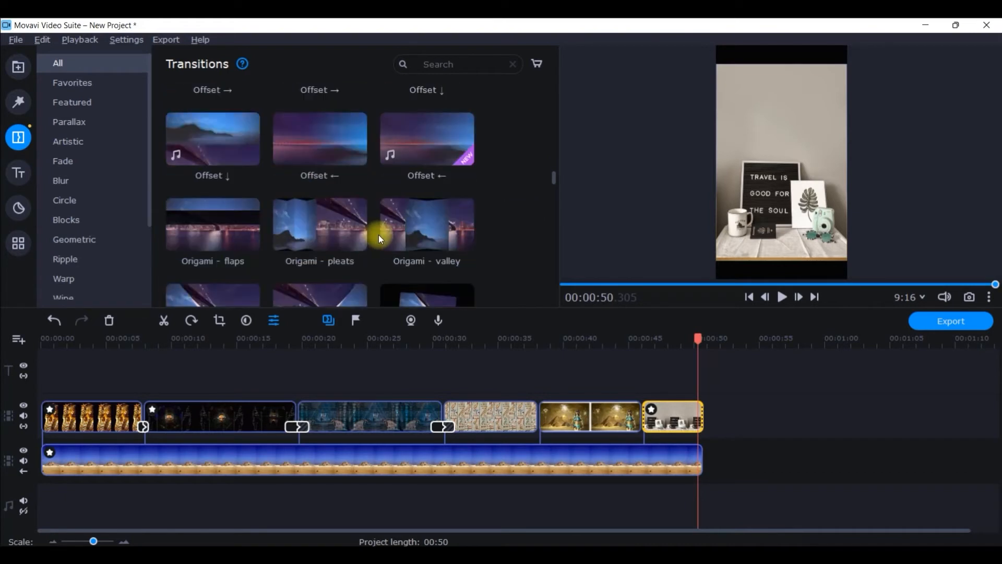
left_click_drag(299, 233, 537, 412)
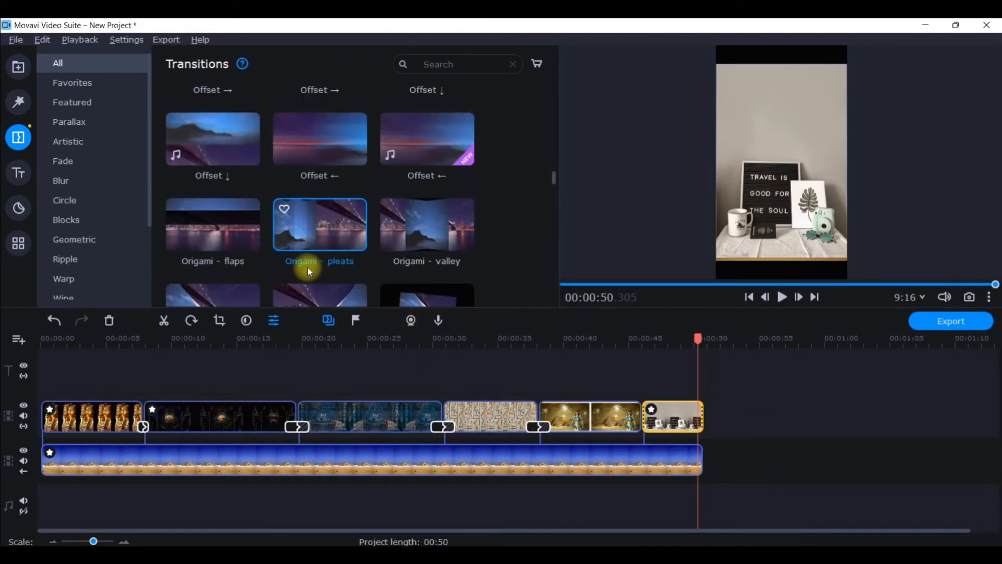
Add the Roll ← transition between the Egypt clip and the final travel image
scroll(386, 216, "down", 2)
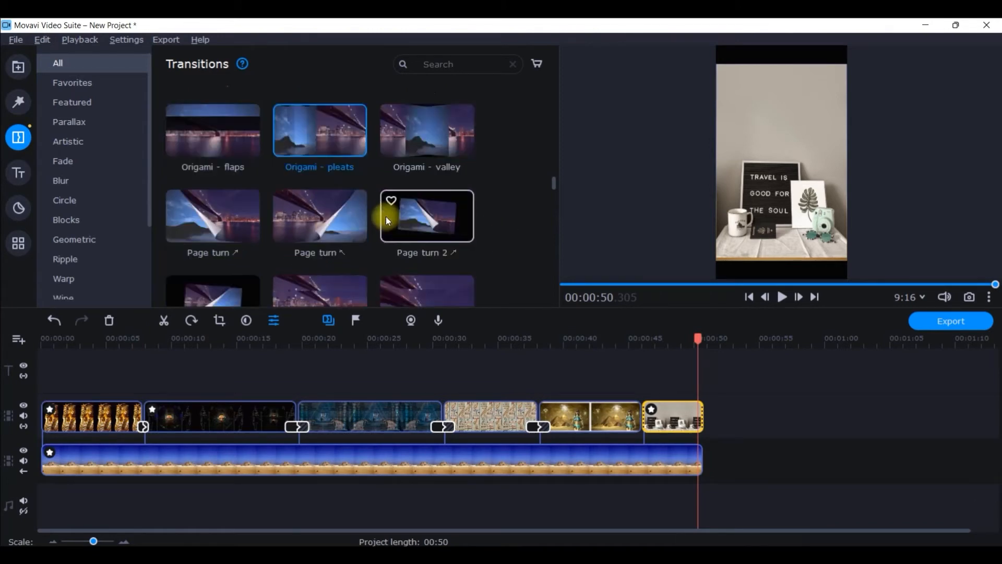
scroll(397, 214, "down", 2)
scroll(308, 235, "down", 6)
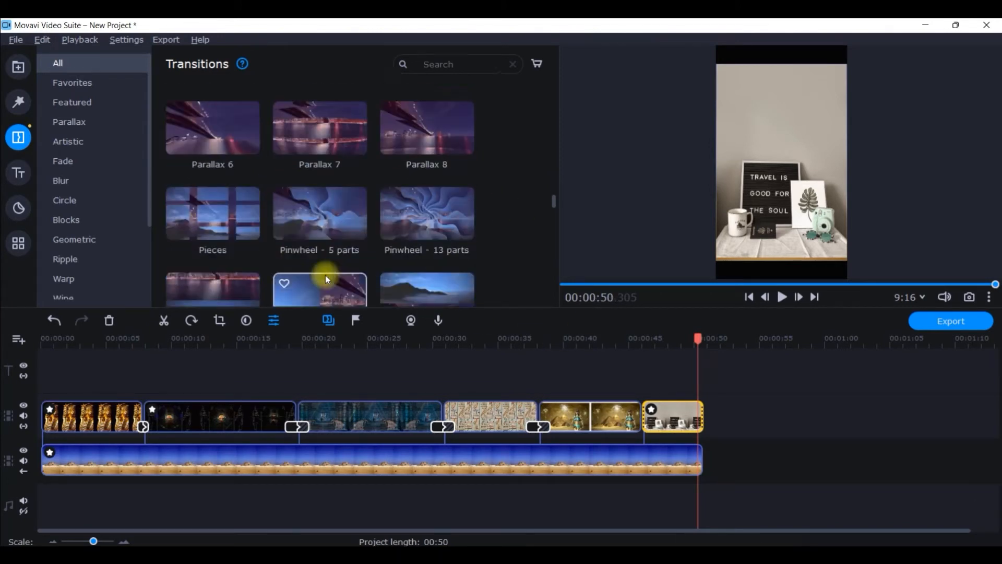
scroll(325, 275, "down", 1)
scroll(332, 271, "down", 12)
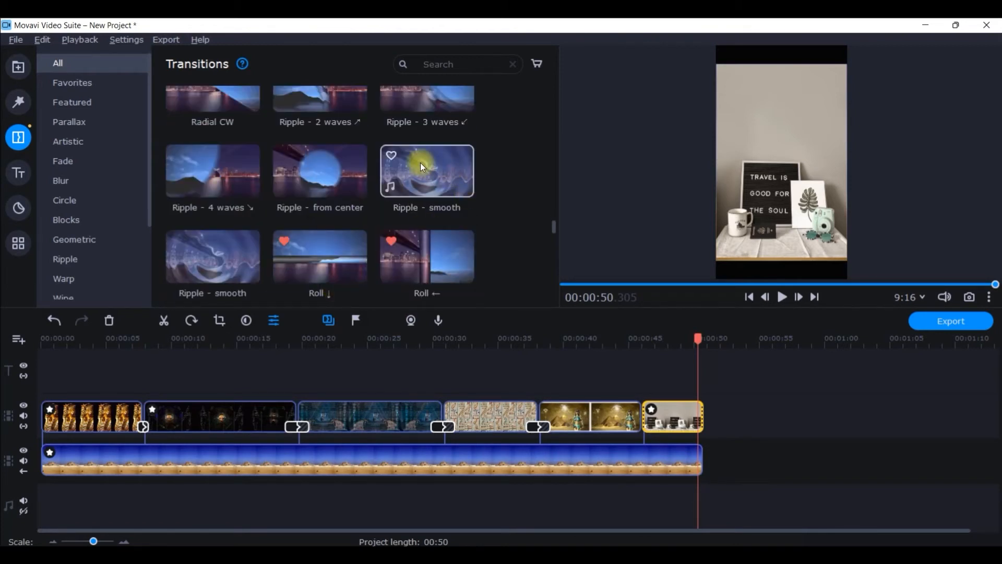
left_click_drag(220, 258, 204, 198)
left_click_drag(383, 265, 645, 419)
Shorten the tutankhamun image to end at about 5.65 seconds and shift the following clips to close the gap
left_click_drag(698, 336, 214, 339)
left_click_drag(166, 298, 25, 280)
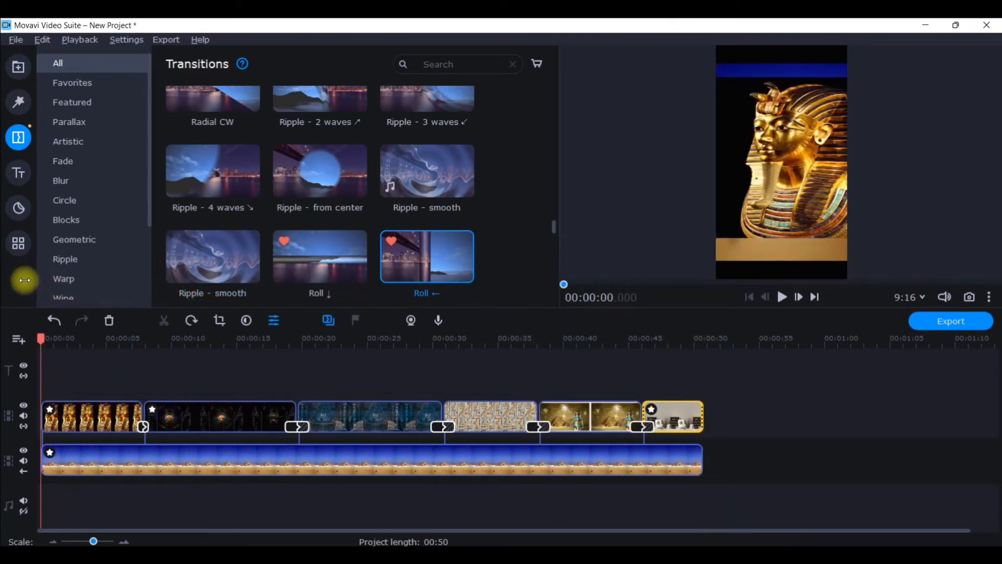
left_click_drag(144, 422, 114, 410)
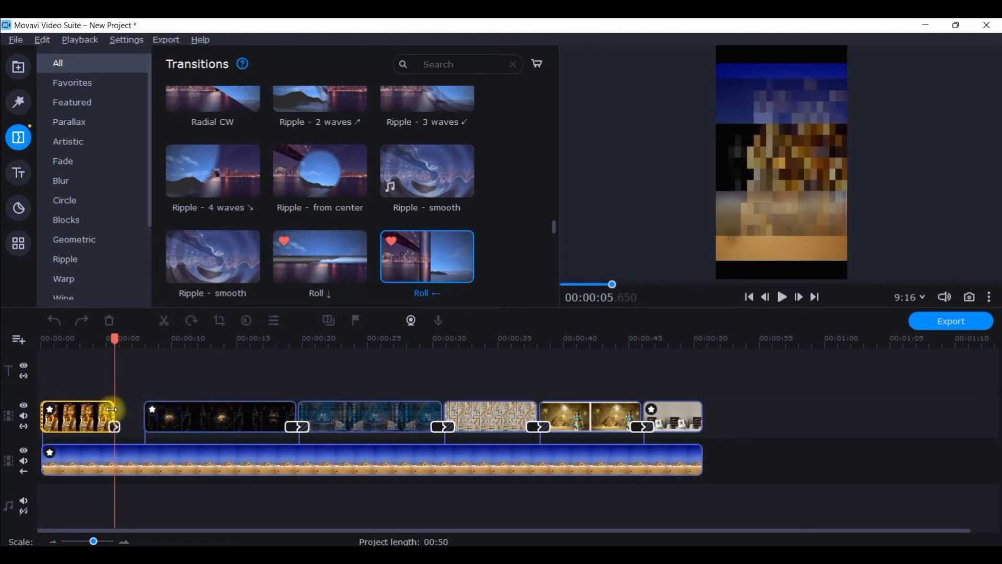
left_click_drag(179, 428, 164, 428)
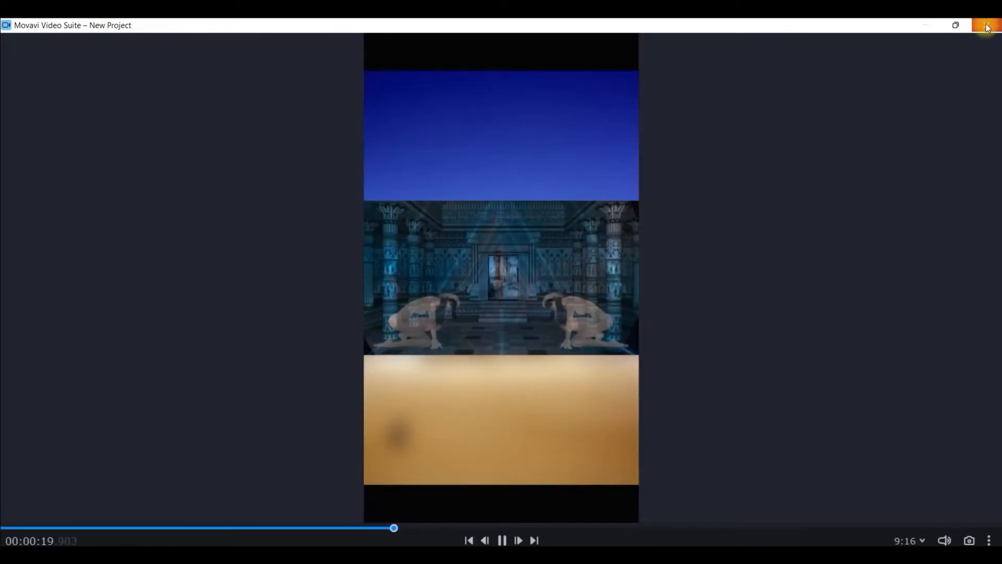
Close the detached preview, pause playback and open the easy animation presets for video editing
left_click(986, 27)
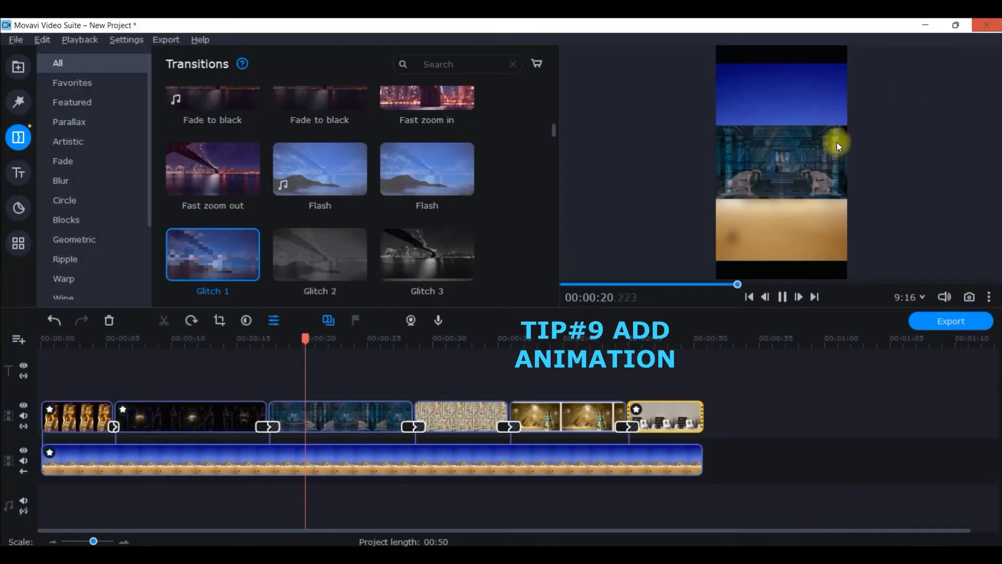
left_click(786, 301)
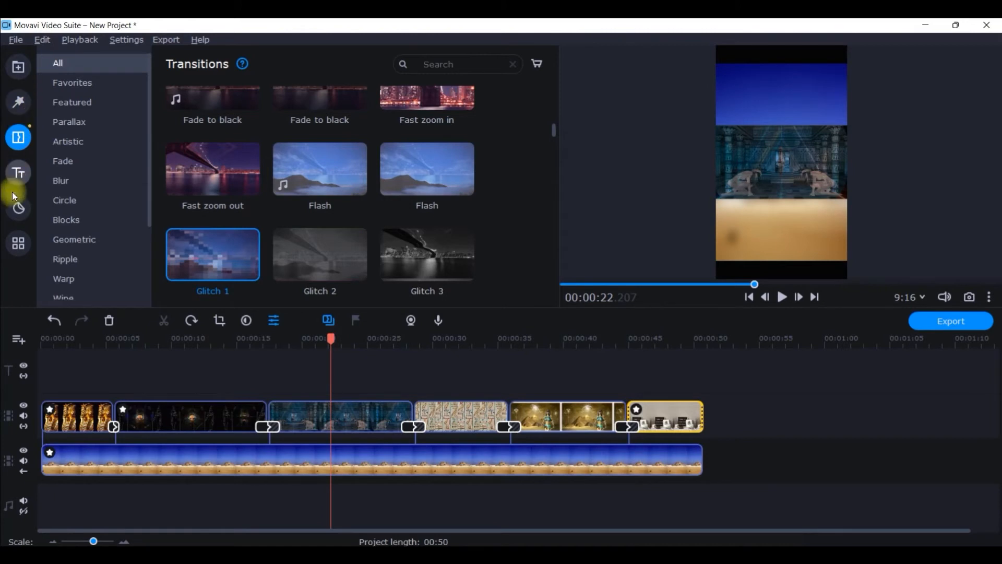
left_click(20, 242)
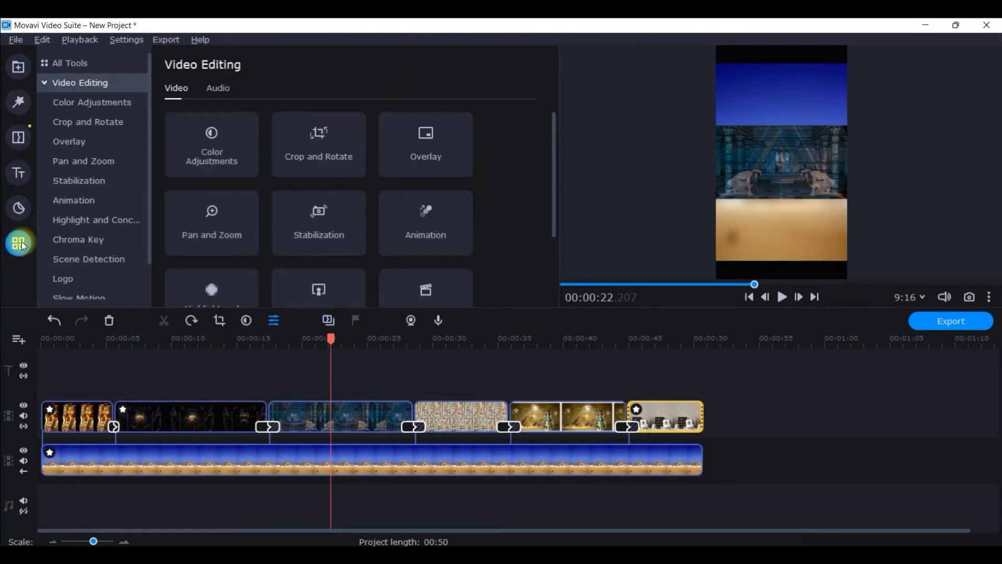
left_click(45, 83)
left_click(45, 82)
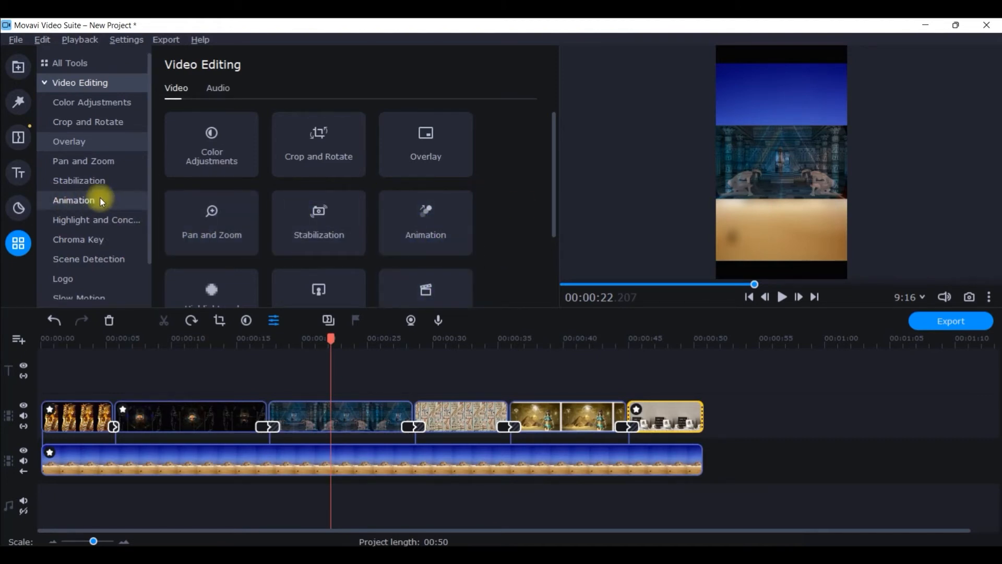
left_click(85, 199)
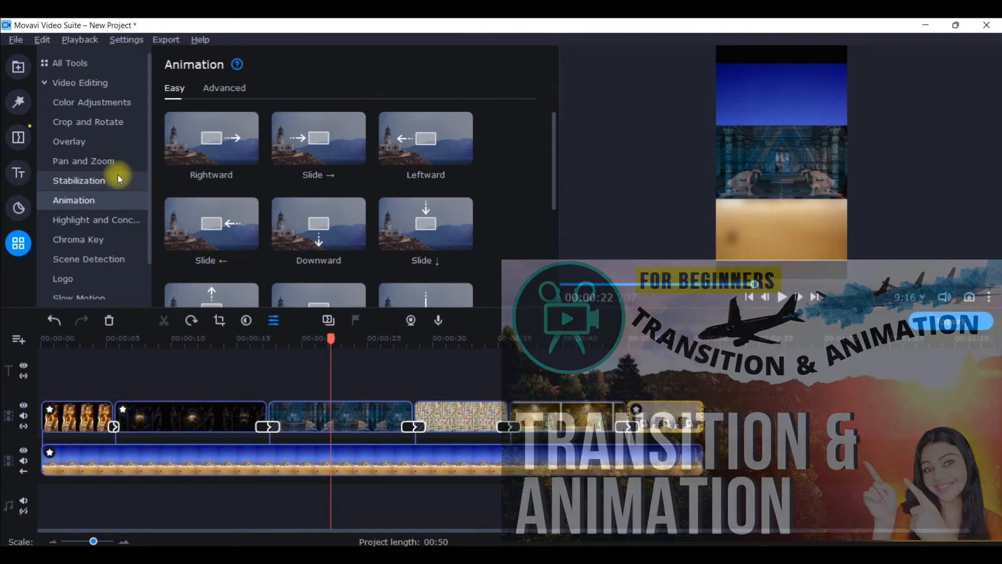
Add the Slide → animation near the end of the tutankhamun image
left_click(93, 407)
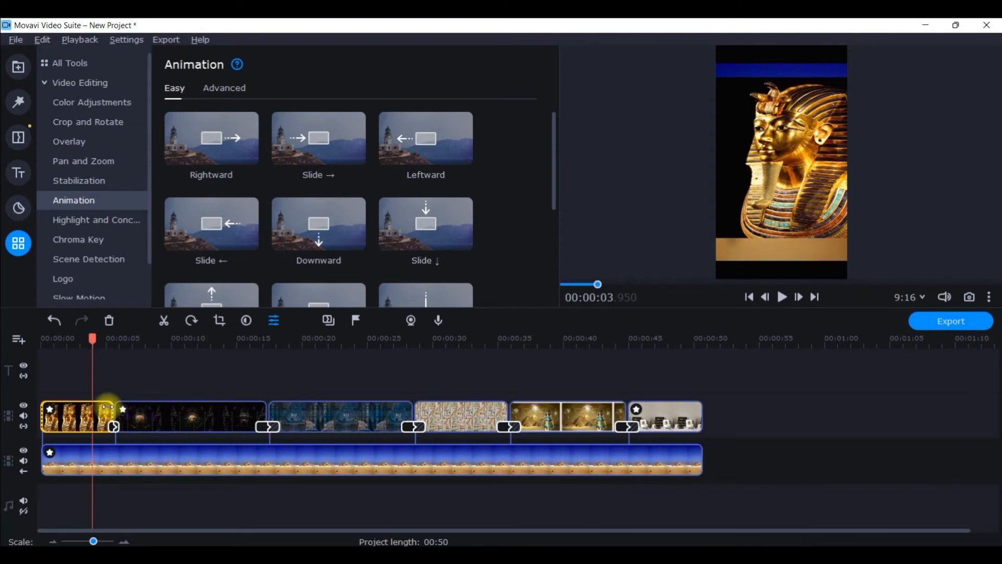
scroll(313, 219, "down", 1)
scroll(334, 217, "down", 3)
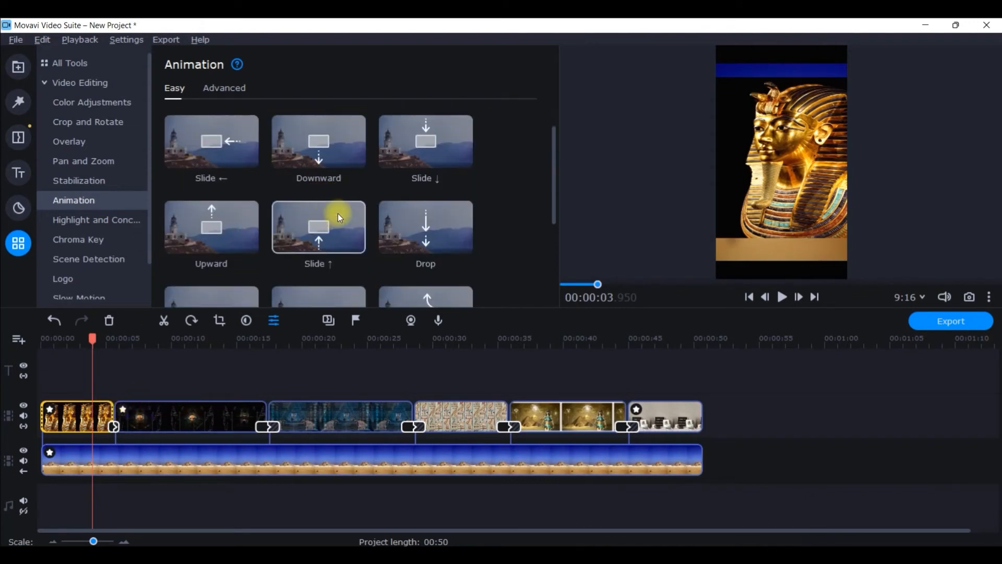
scroll(337, 214, "up", 3)
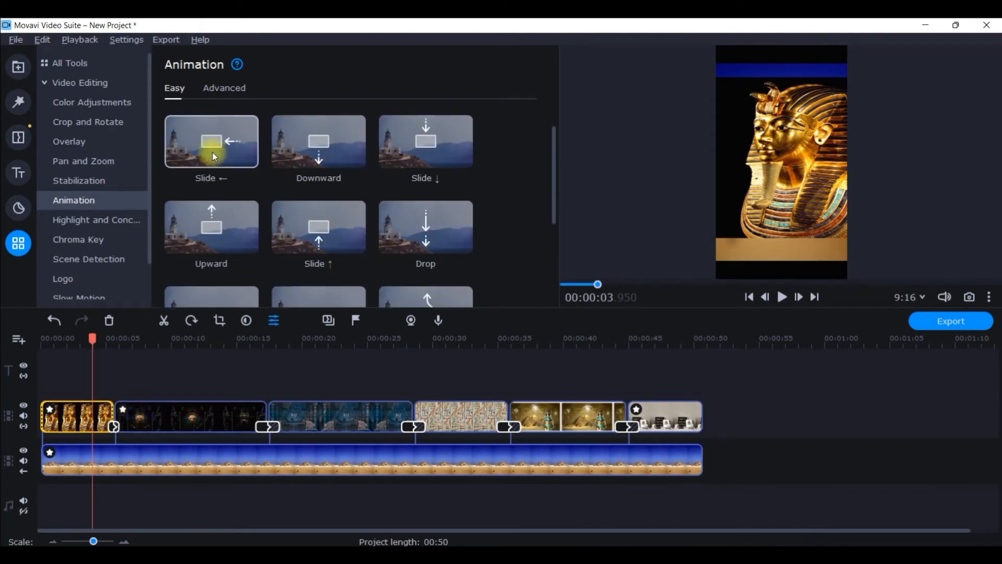
scroll(360, 151, "up", 1)
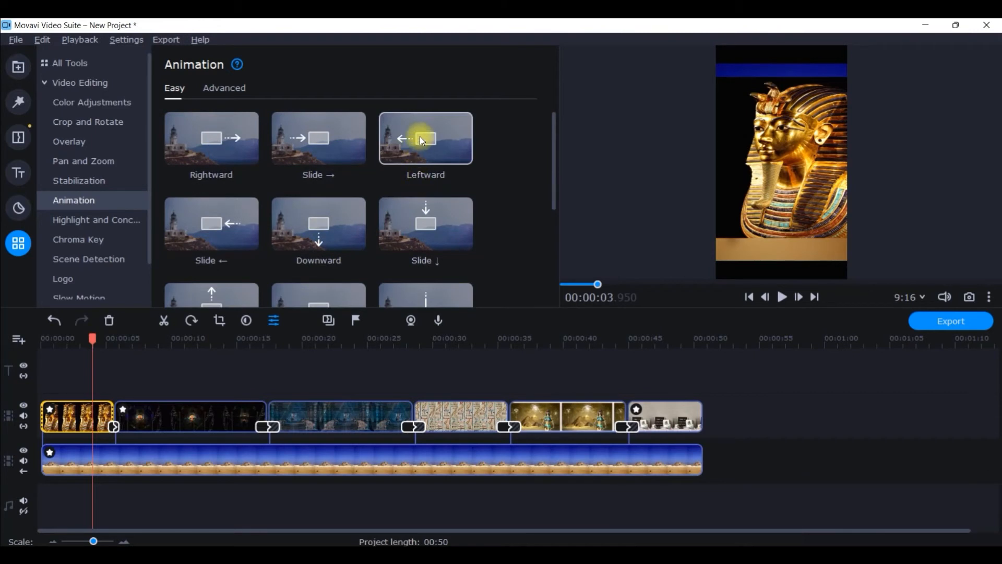
left_click(432, 140)
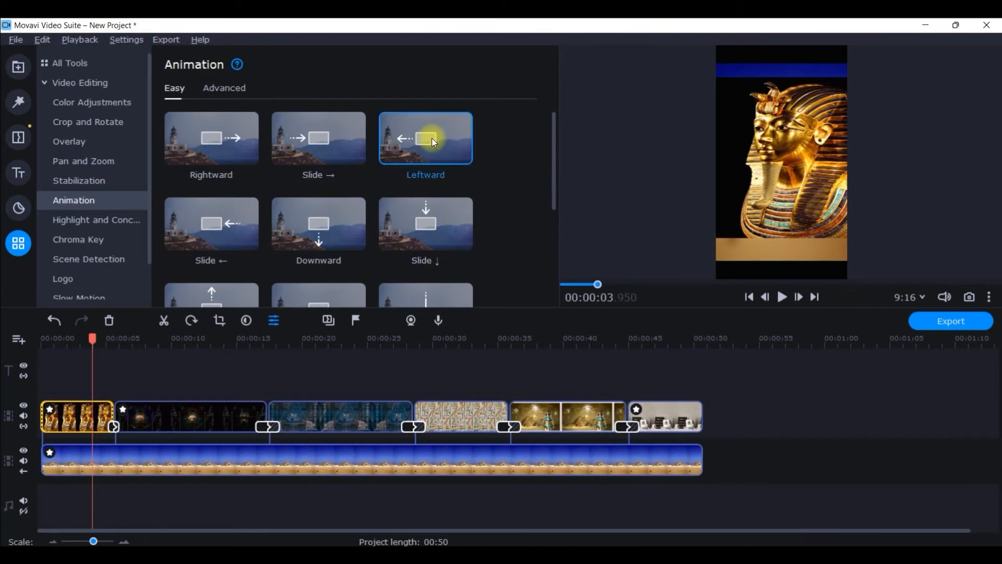
left_click_drag(316, 140, 103, 409)
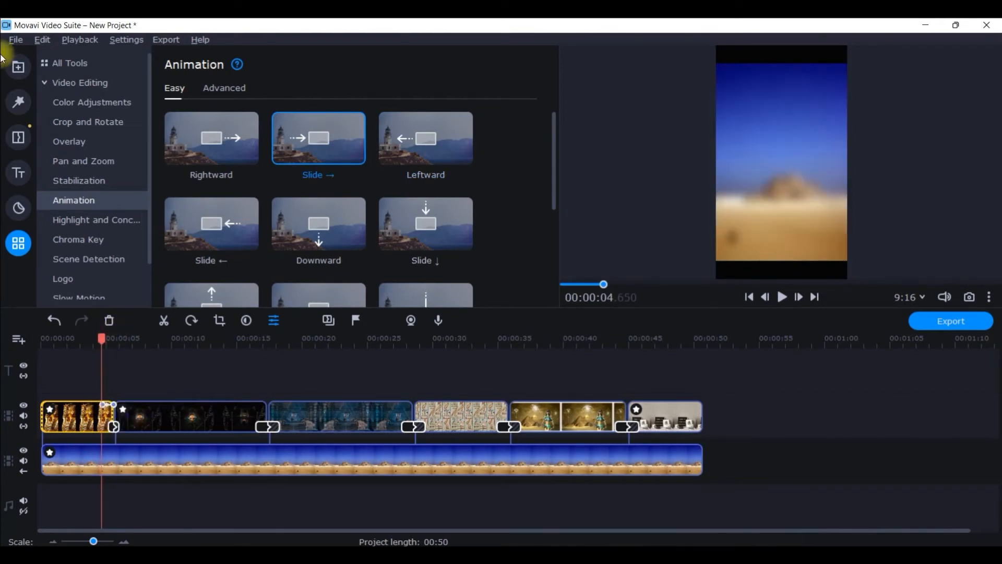
Add the Vortex - in animation to the end of the Therefore clip and Vortex - out to the start of the Pyramid clip
scroll(321, 233, "down", 5)
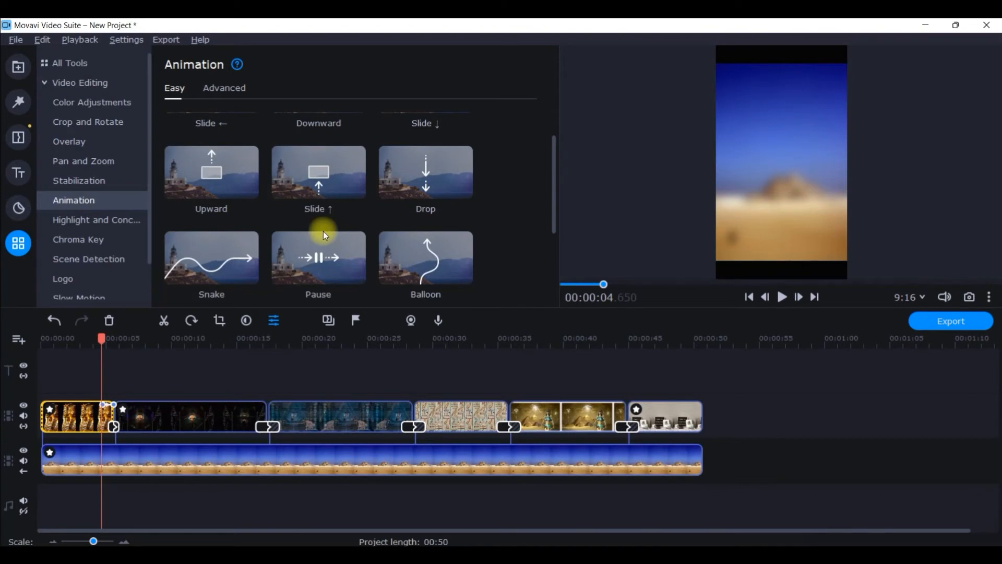
scroll(418, 259, "down", 4)
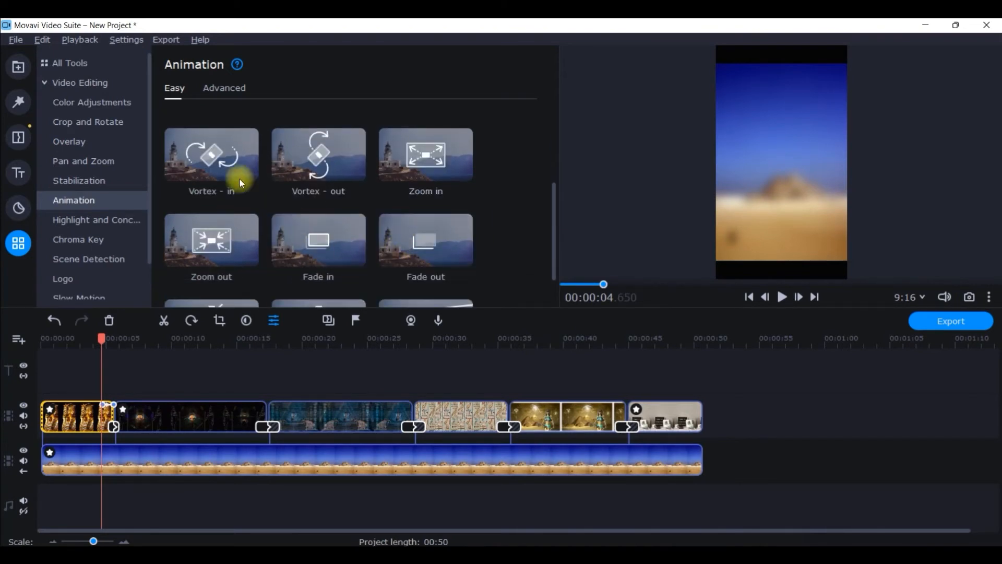
mouse_move(240, 180)
left_mouse_down()
mouse_move(254, 279)
mouse_move(253, 408)
left_mouse_up()
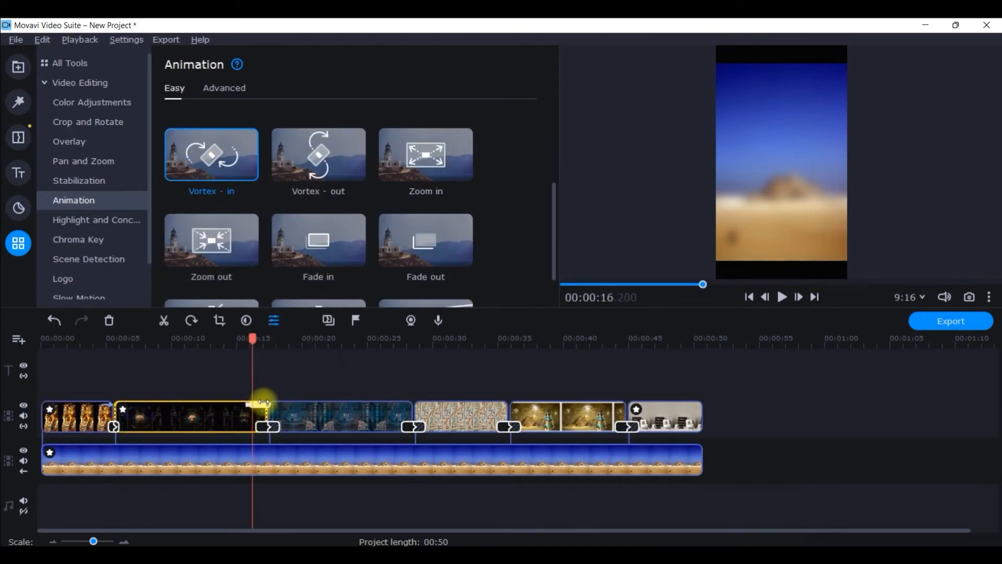
mouse_move(321, 170)
left_mouse_down()
mouse_move(284, 404)
mouse_move(271, 406)
left_mouse_up()
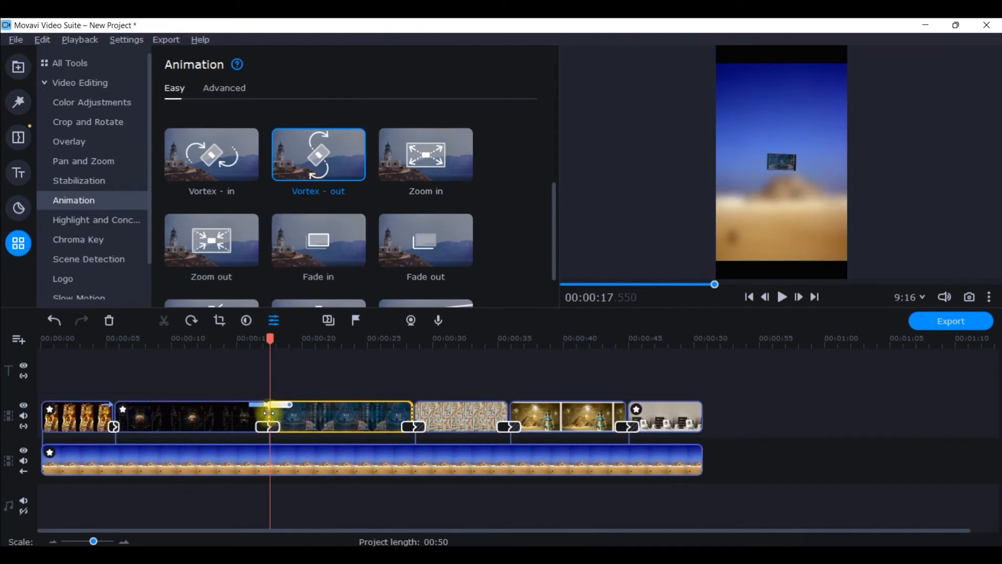
Add the Zoom in animation at the start of the hieroglyph image and Rebound ↘ at the end of the Egypt clip
left_click_drag(421, 149, 416, 406)
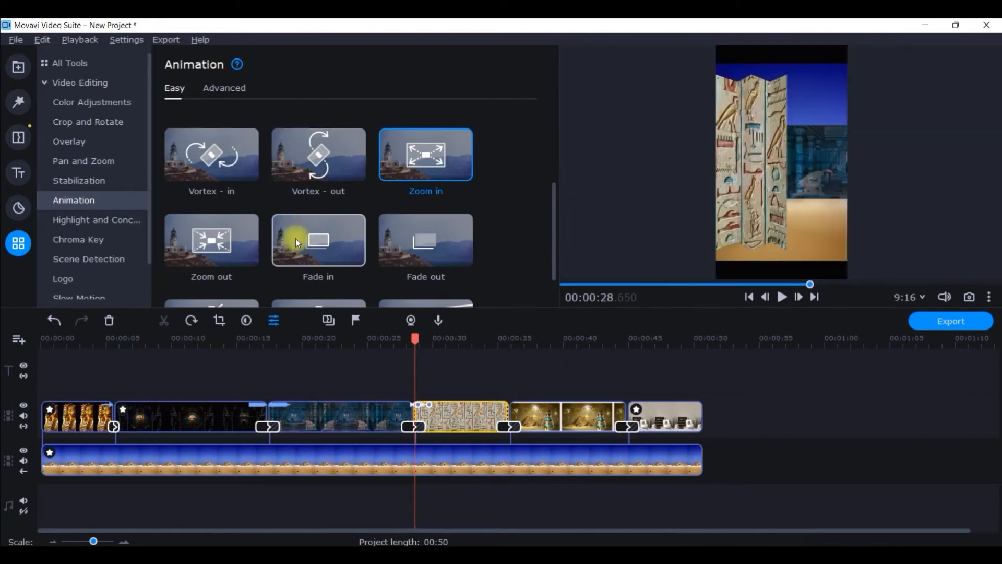
scroll(298, 235, "down", 3)
left_click_drag(450, 186, 620, 410)
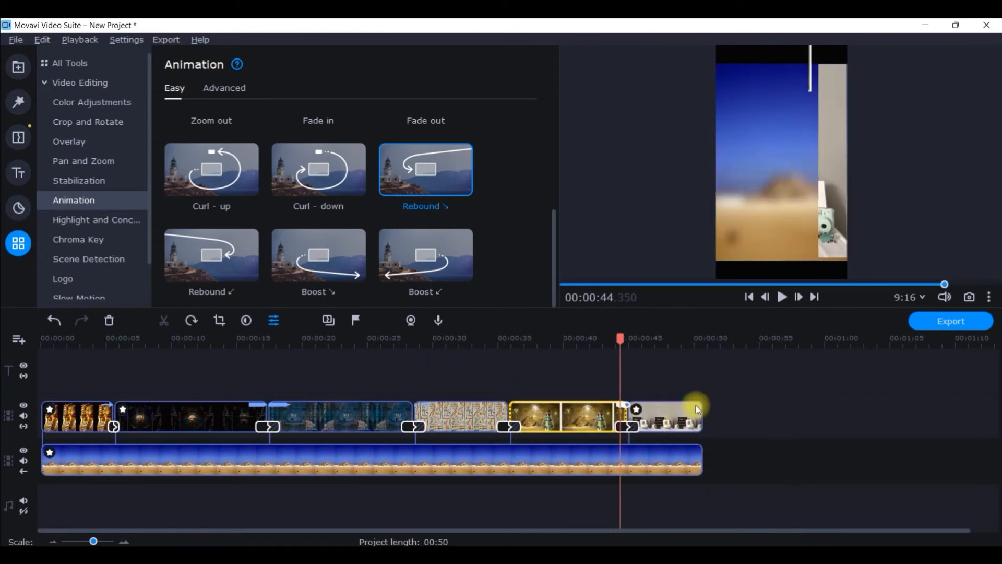
Play the animated project from the start in an unpinned, maximized player, and return to the editor
left_click_drag(621, 339, 16, 373)
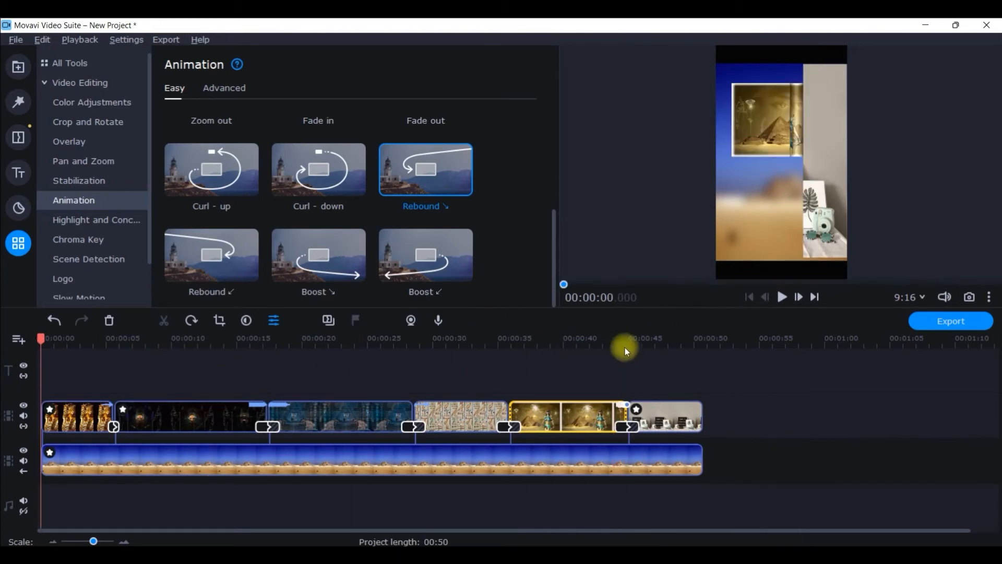
left_click(989, 296)
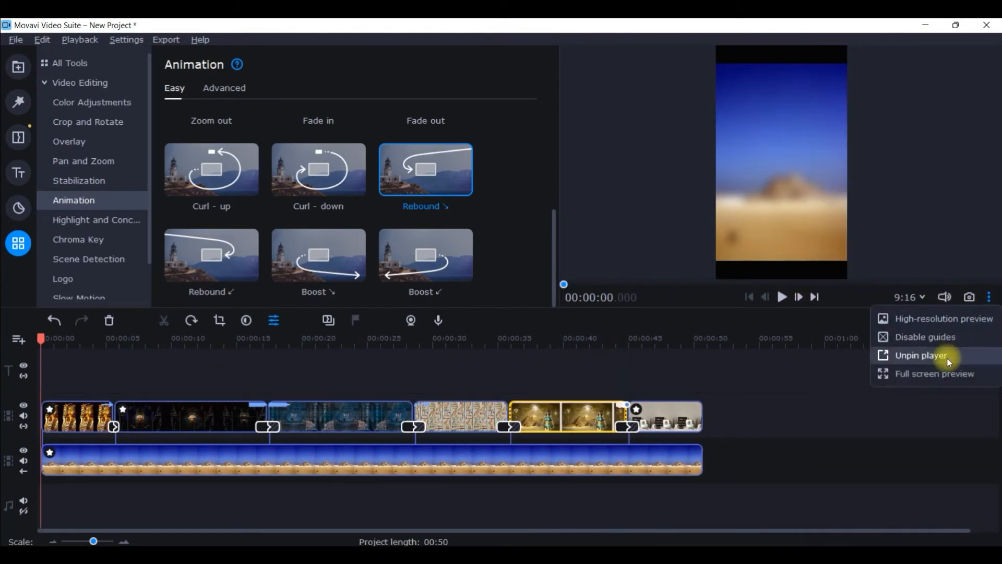
left_click(947, 356)
left_click(624, 152)
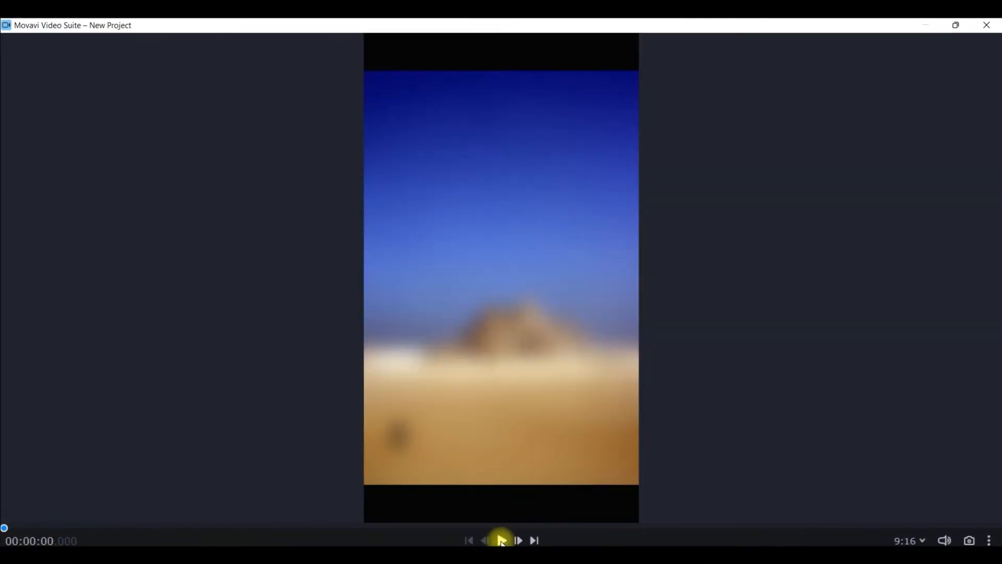
left_click(501, 540)
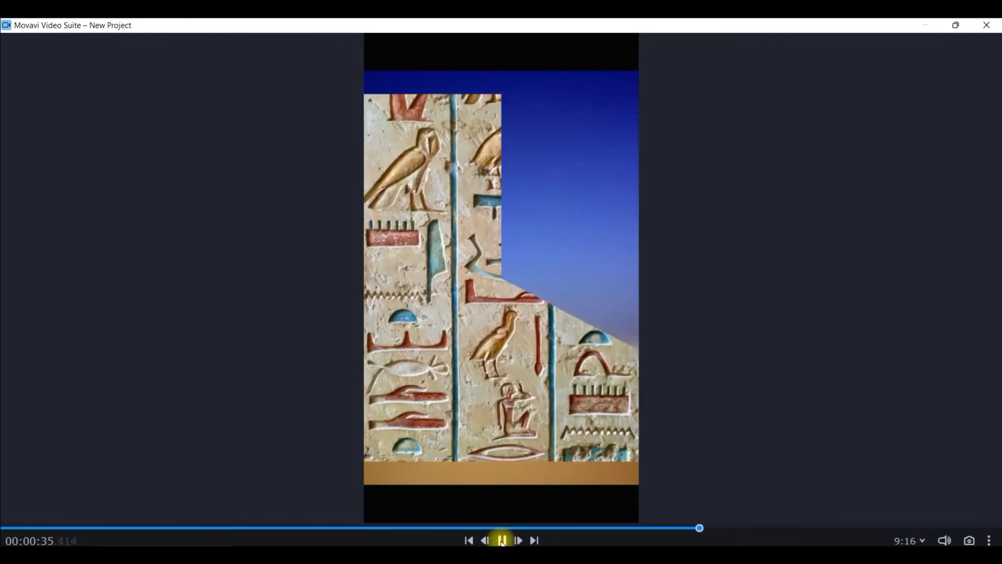
left_click(986, 26)
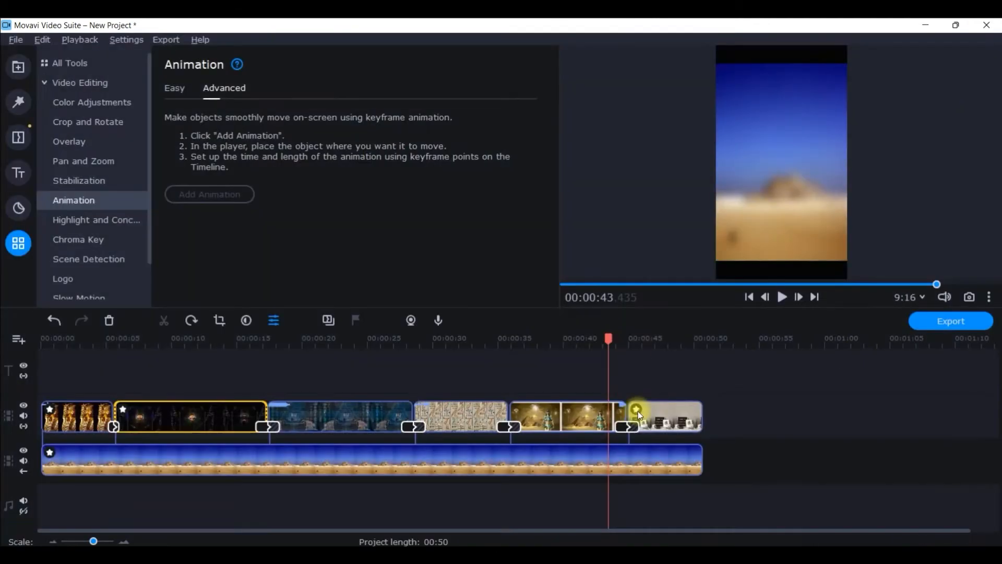
Replace the Egypt clip's end animation with a Fade in at its start, and return to the beginning of the project
left_click(619, 406)
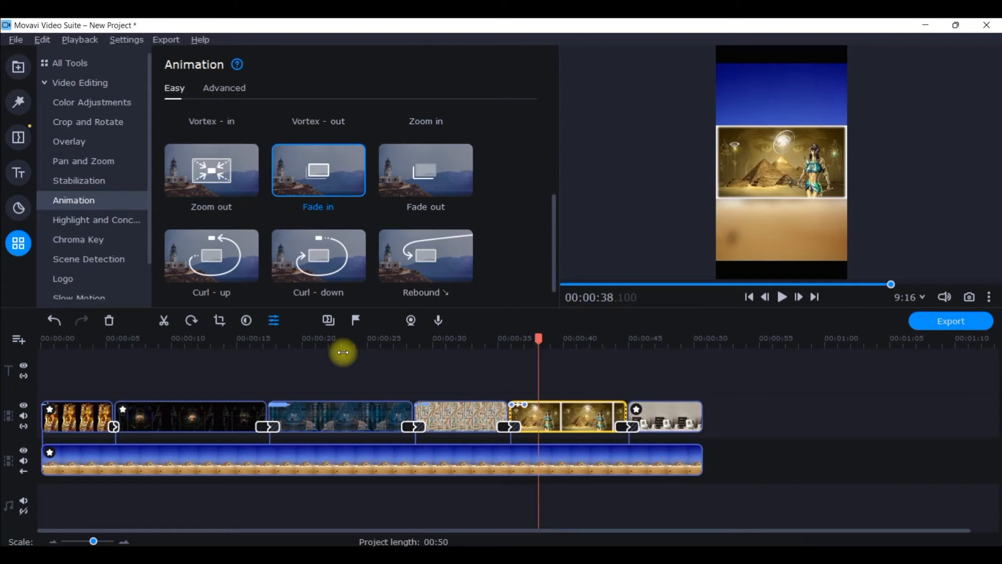
key("Home")
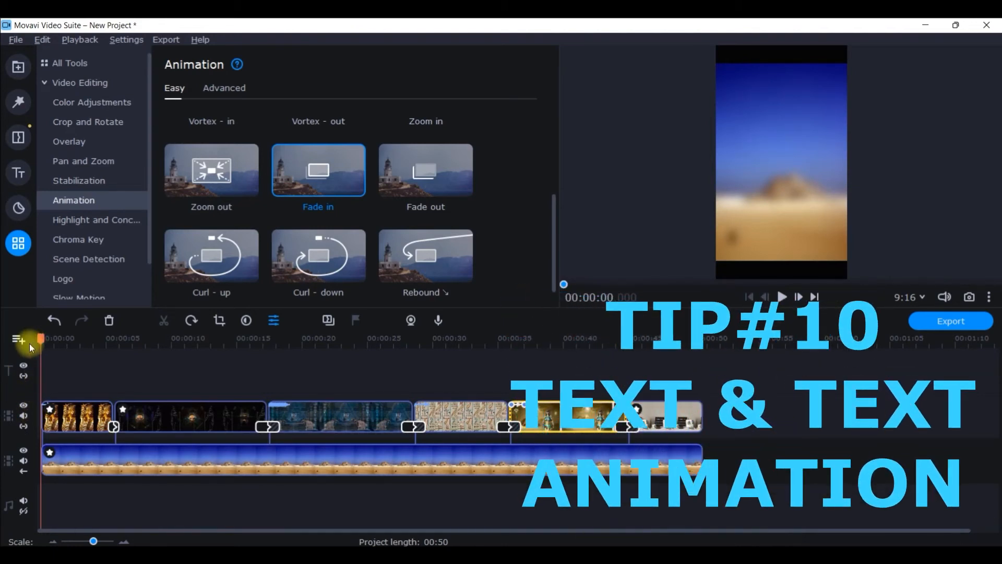
Browse the full title collection, preview the Clean line title and check the favorite titles
left_click(17, 170)
left_click(96, 80)
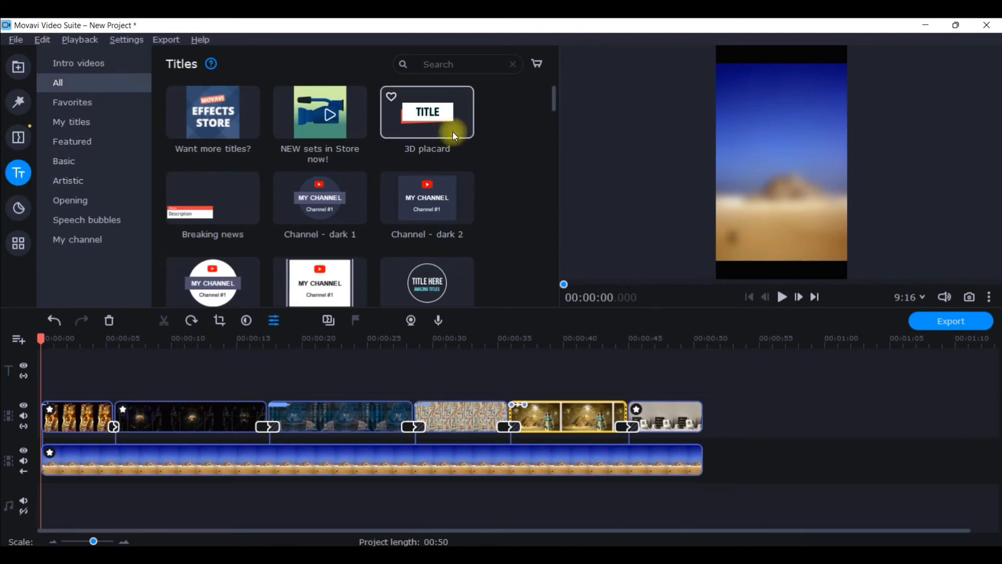
scroll(292, 174, "down", 2)
scroll(327, 186, "down", 3)
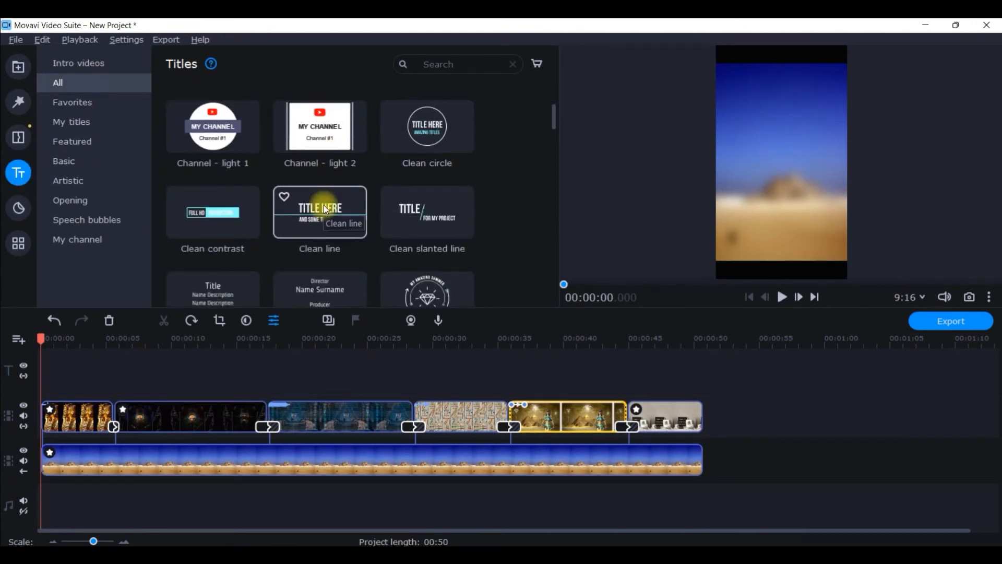
left_click(326, 209)
scroll(352, 192, "up", 4)
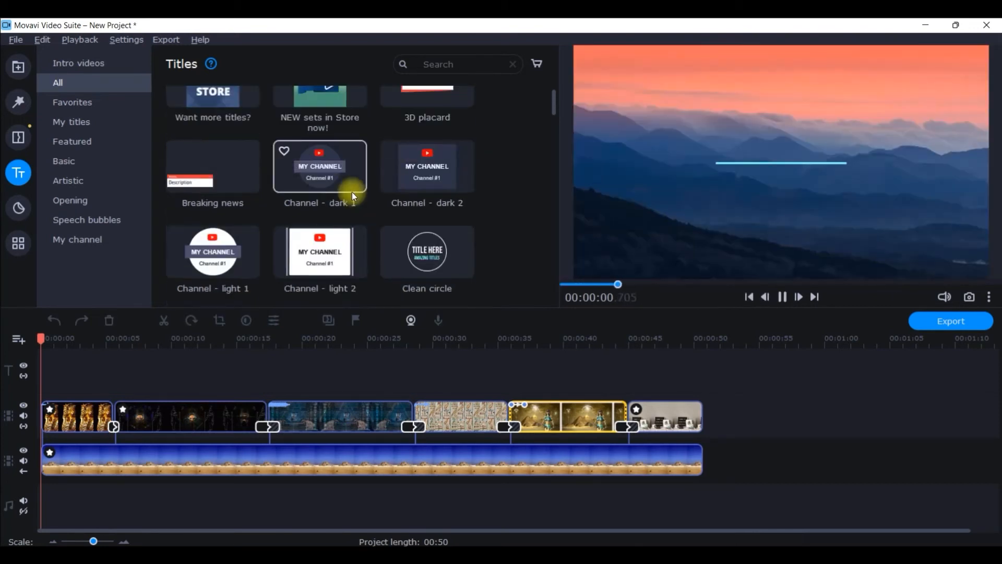
left_click(119, 107)
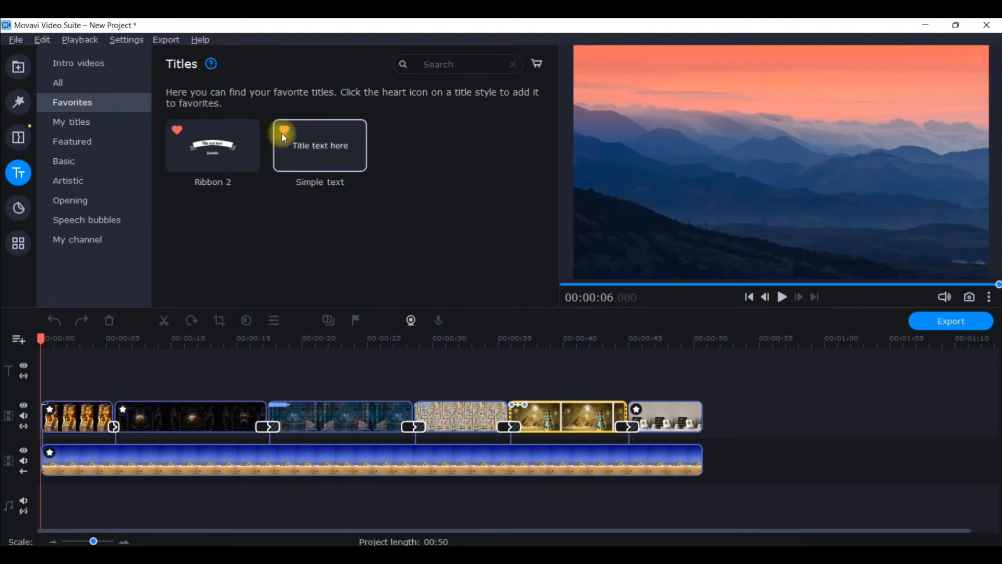
left_click(57, 80)
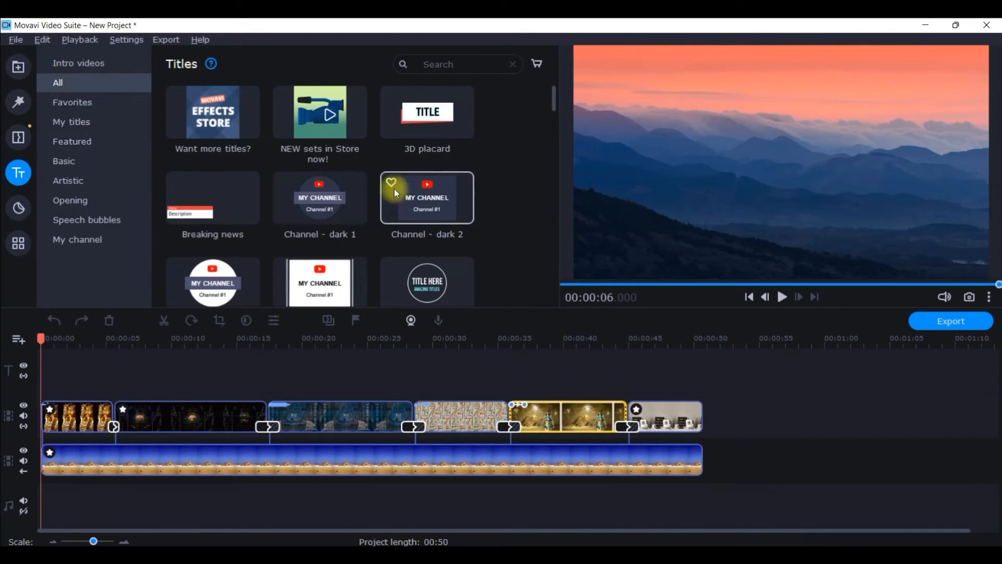
Add the Clean contrast title at the start of the title track and open it for editing
scroll(401, 135, "down", 1)
scroll(402, 180, "down", 1)
scroll(409, 177, "down", 1)
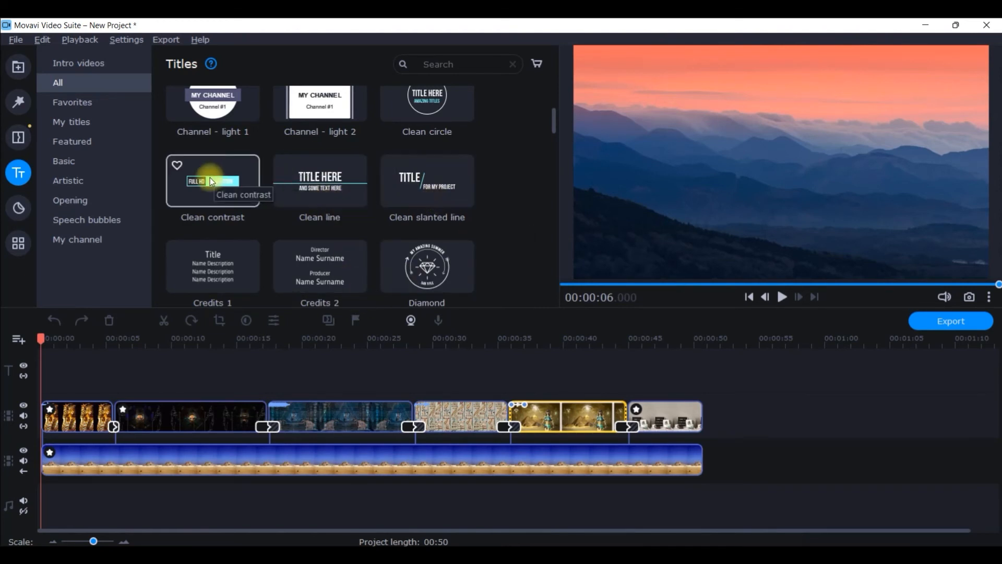
left_click_drag(209, 181, 37, 365)
left_click(90, 381)
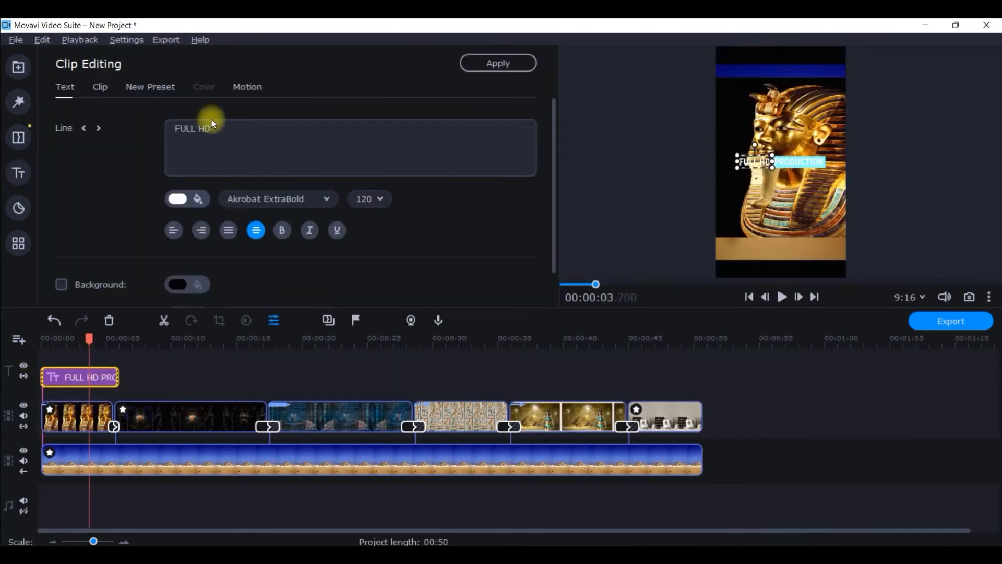
Edit the text lines of the opening title and move it to the upper part of the frame
left_click(219, 130)
left_click(778, 164)
left_click_drag(832, 177, 778, 71)
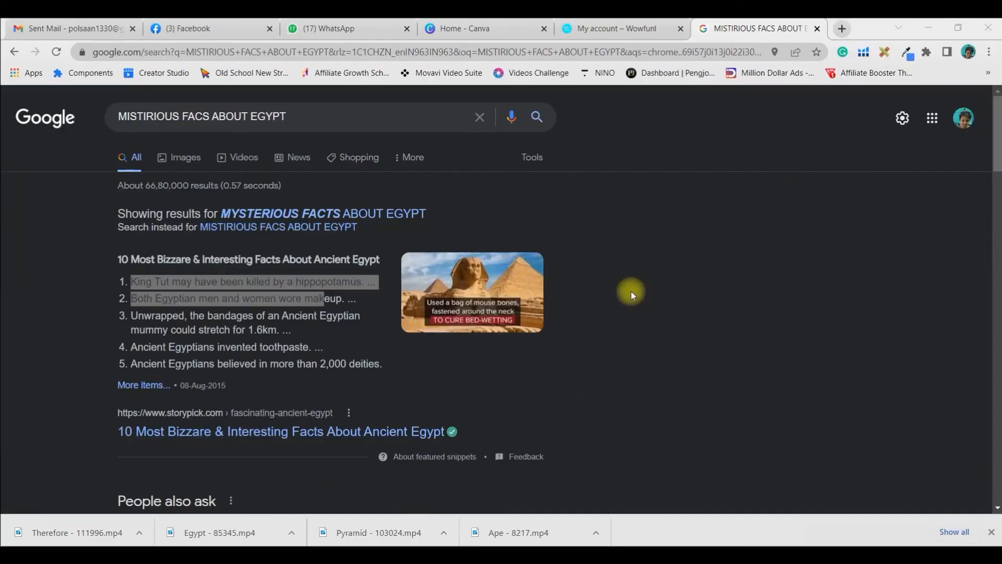
In Chrome's Google results, select the fact that King Tut may have been killed by a hippopotamus
left_click(180, 321)
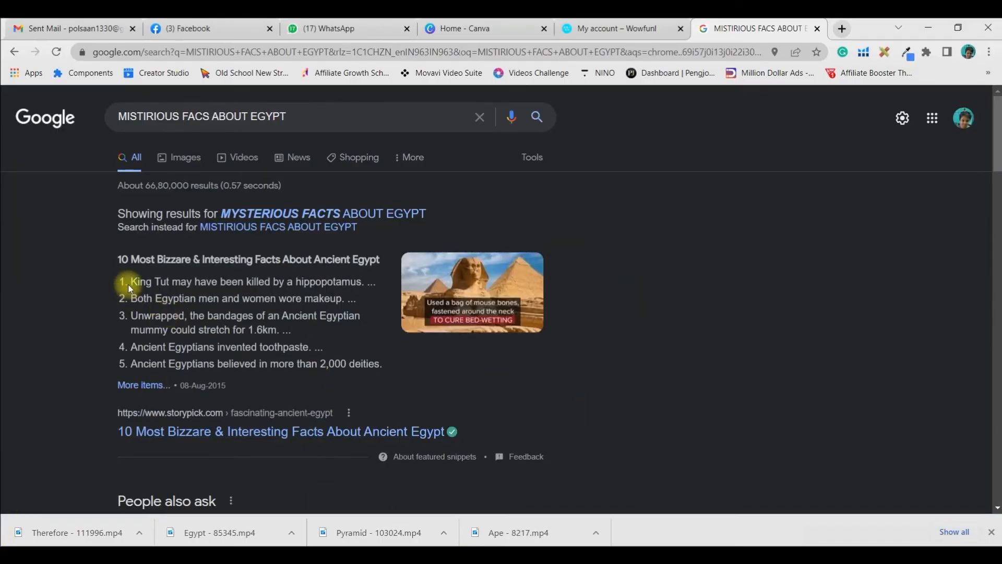
left_click_drag(131, 282, 358, 282)
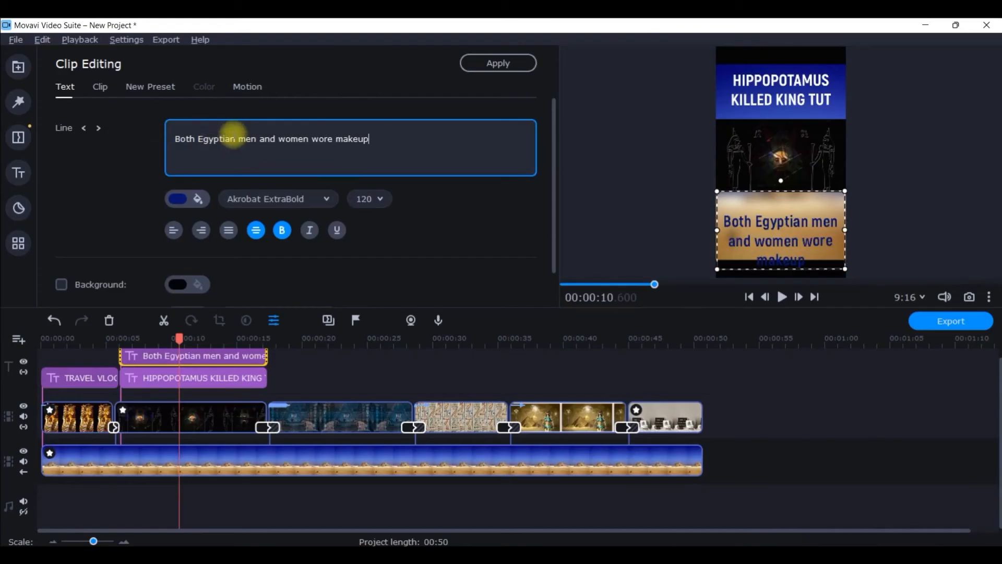
Back in Movavi, tidy the start and spacing of the "Both Egyptian men and women wore makeup" title text
left_click(174, 139)
key("BackSpace")
left_click(963, 230)
key("space")
key("space")
Duplicate the "HIPPOPOTAMUS KILLED KING TUT" title over the Pyramid clip and clear the copy's text
left_click(239, 377)
key("ctrl+c")
key("ctrl+v")
left_click_drag(194, 358, 345, 378)
double_click(337, 377)
left_click_drag(325, 129, 98, 140)
key("BackSpace")
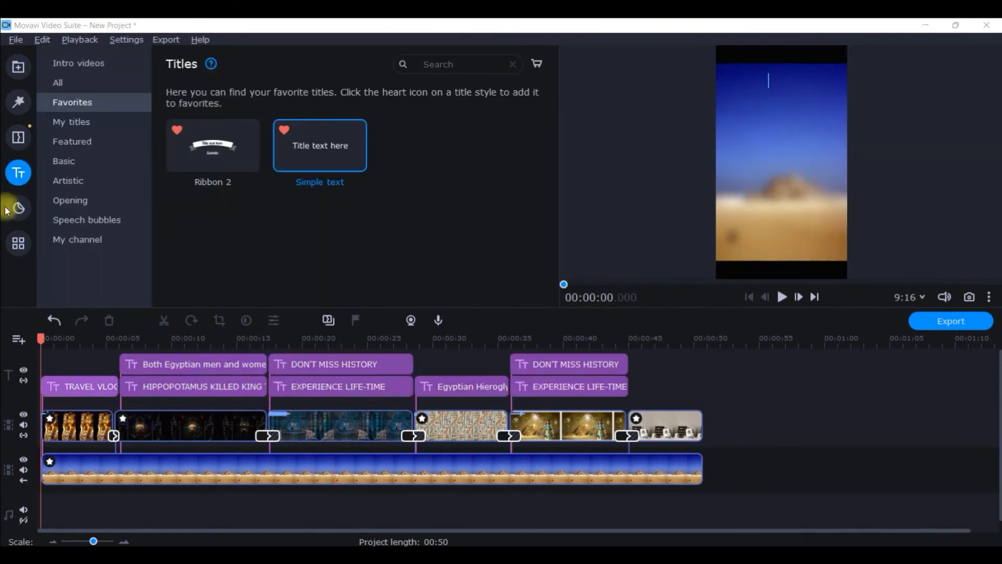
Add an advanced keyframe animation to the opening TRAVEL VLOG title from the beginning of the project
left_click(19, 243)
left_click(73, 200)
left_click(110, 377)
left_click(217, 190)
left_click(53, 339)
left_click(209, 177)
left_click(41, 380)
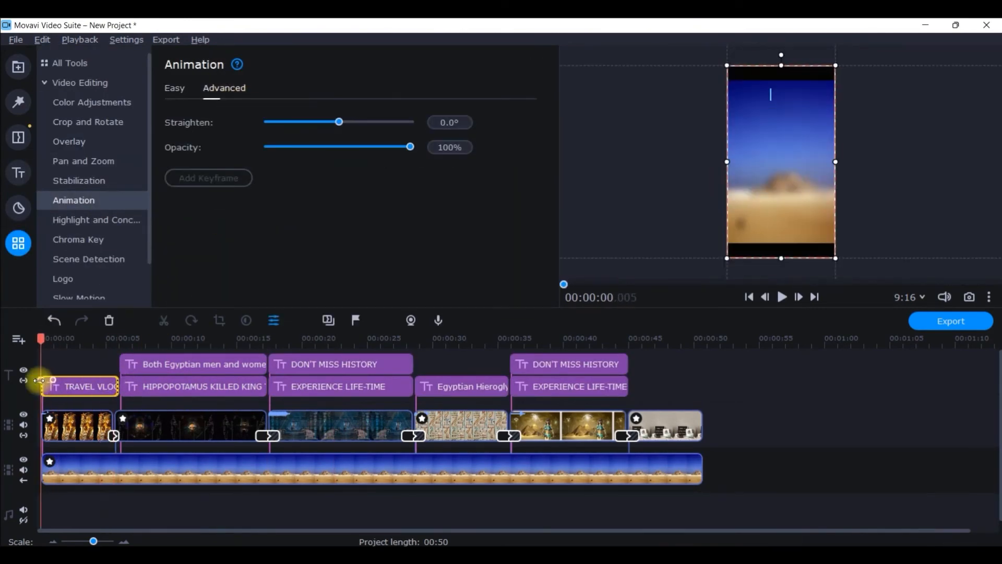
Reposition the animated opening title in the frame and extend its keyframe animation to about 2 seconds
left_click_drag(760, 182, 763, 147)
left_click(52, 380)
left_click(50, 382)
left_click_drag(53, 380, 68, 380)
left_click(989, 296)
left_click(869, 351)
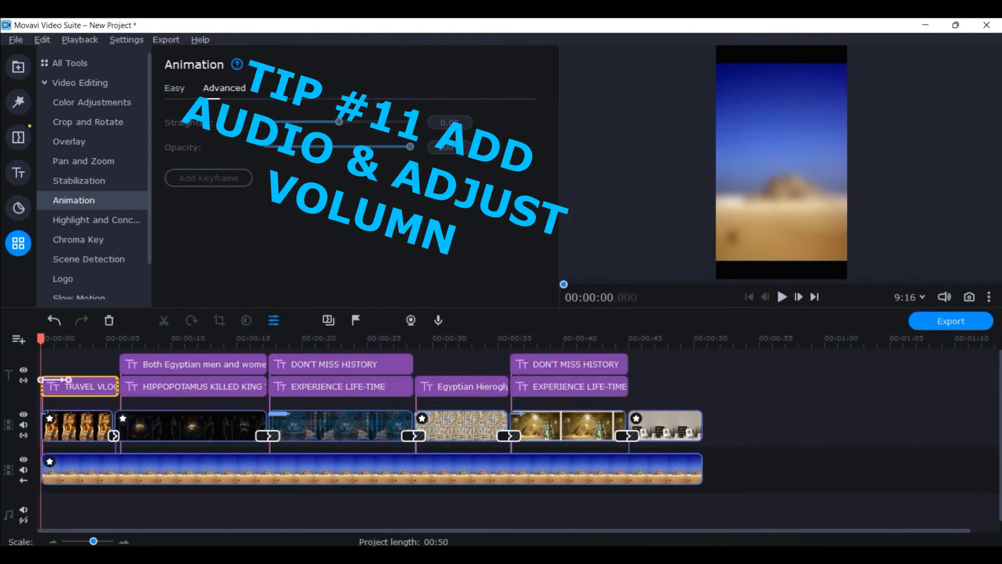
Browse the built-in sounds and music, and import By the Fireplace - TrackTribe.mp3 from the computer
left_click(18, 67)
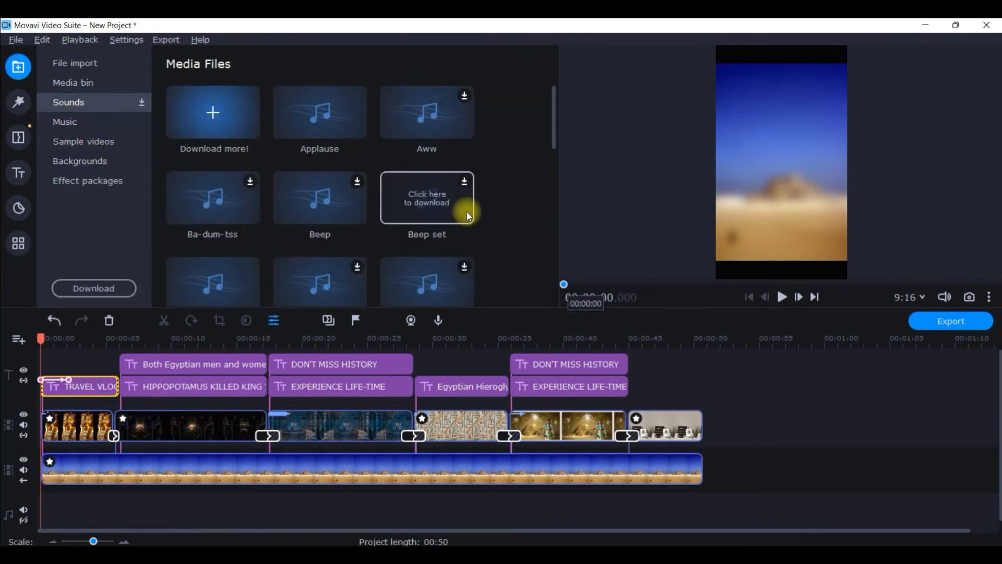
left_click(61, 128)
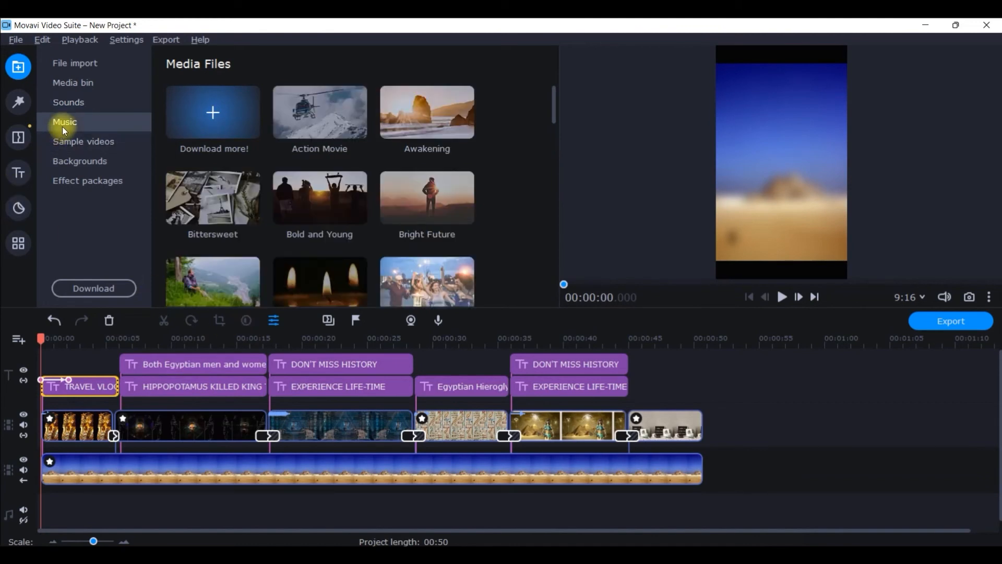
scroll(385, 289, "down", 2)
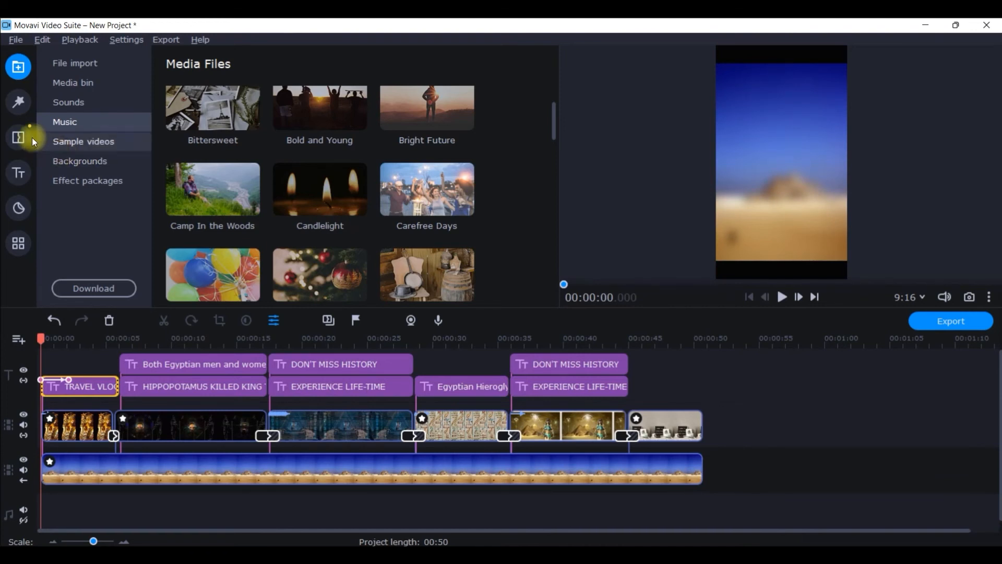
left_click(64, 60)
left_click(354, 163)
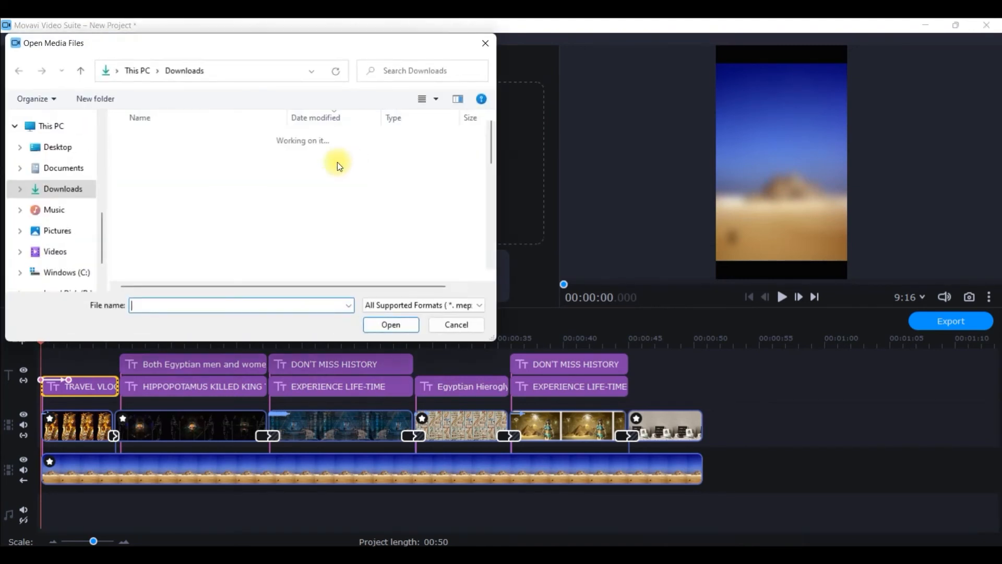
scroll(71, 256, "down", 1)
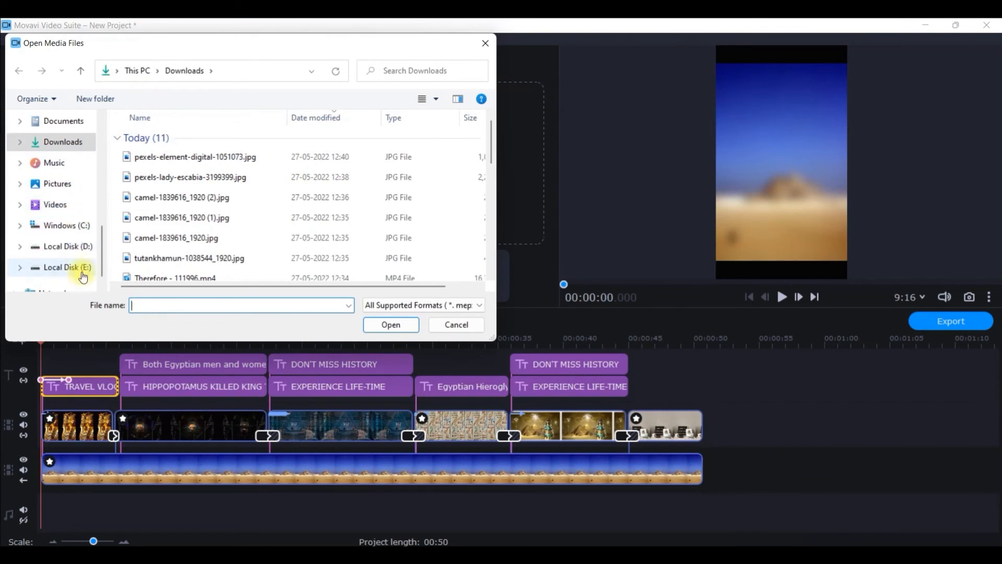
left_click(73, 267)
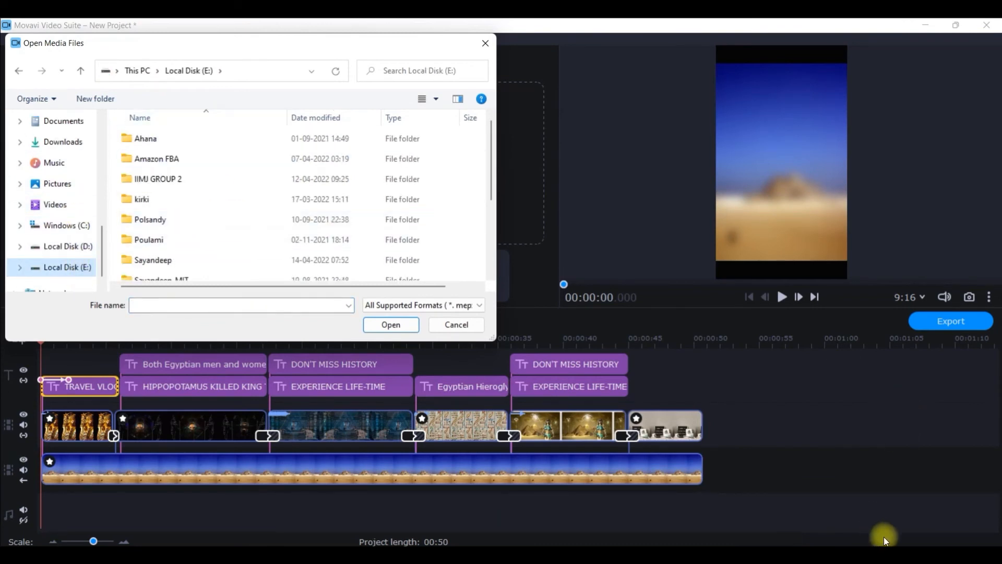
left_click(952, 543)
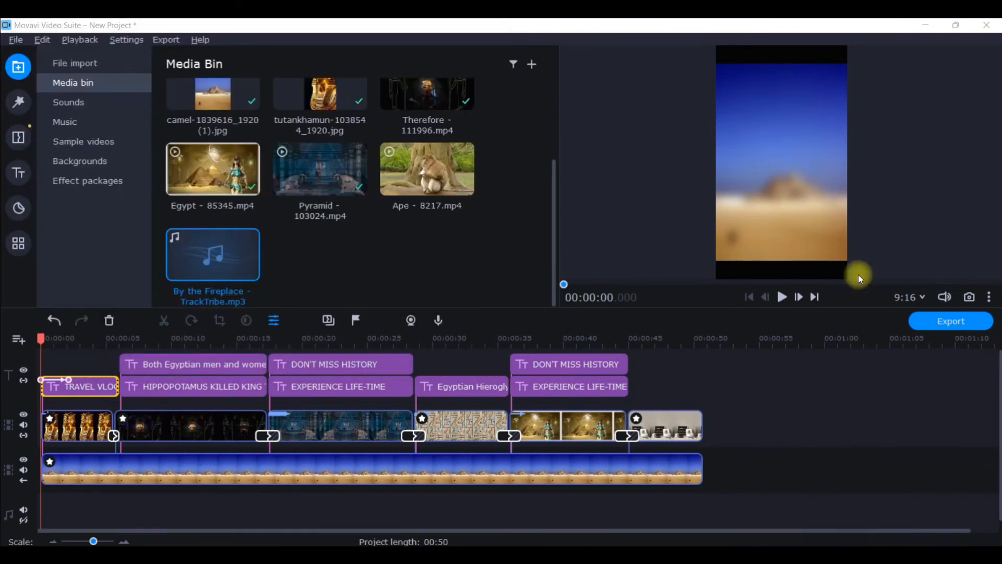
Place By the Fireplace - TrackTribe.mp3 at the start of the audio track and trim it to end with the video
left_click_drag(203, 280, 29, 471)
right_click(708, 511)
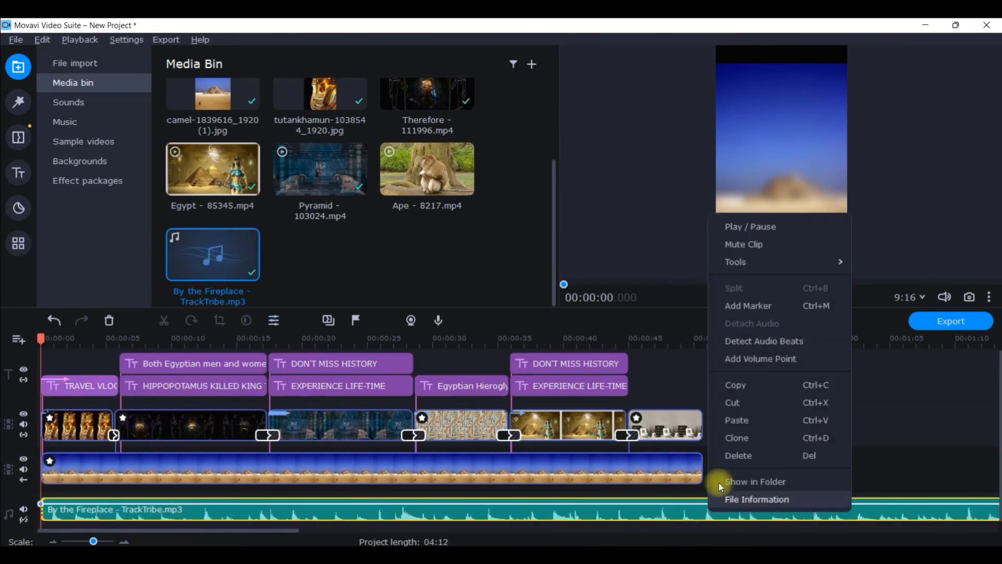
left_click(699, 508)
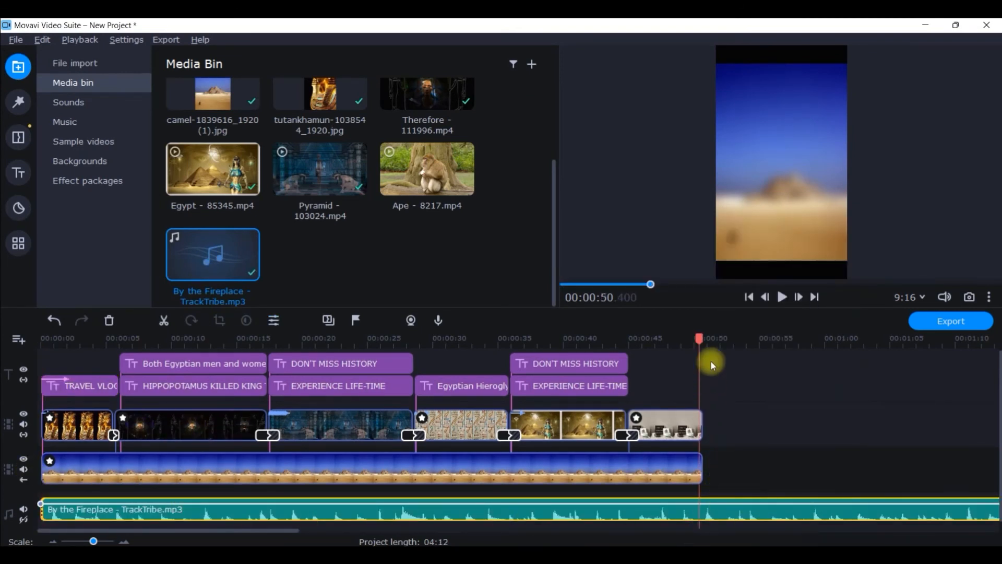
right_click(711, 517)
left_click(745, 294)
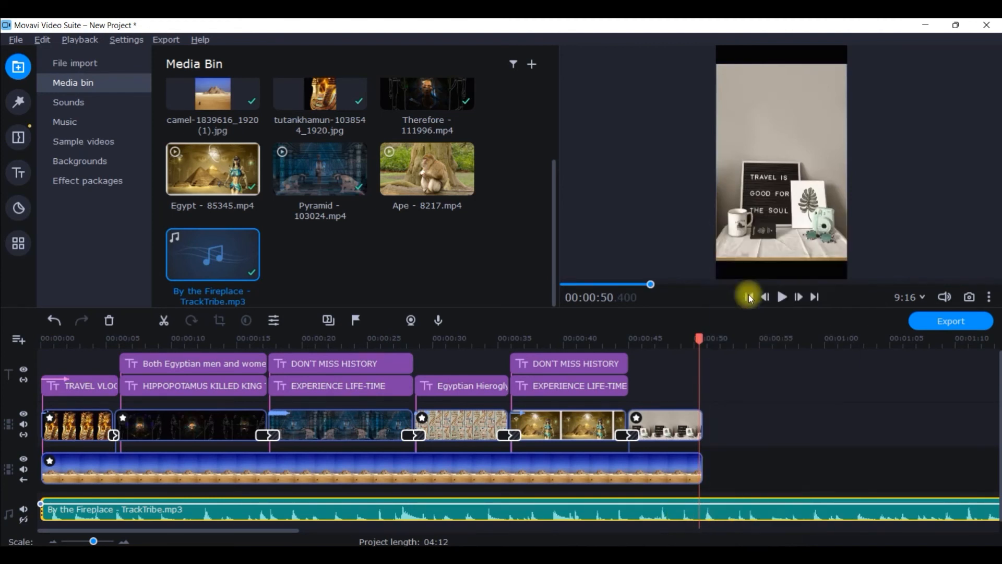
left_click(737, 506)
key("Delete")
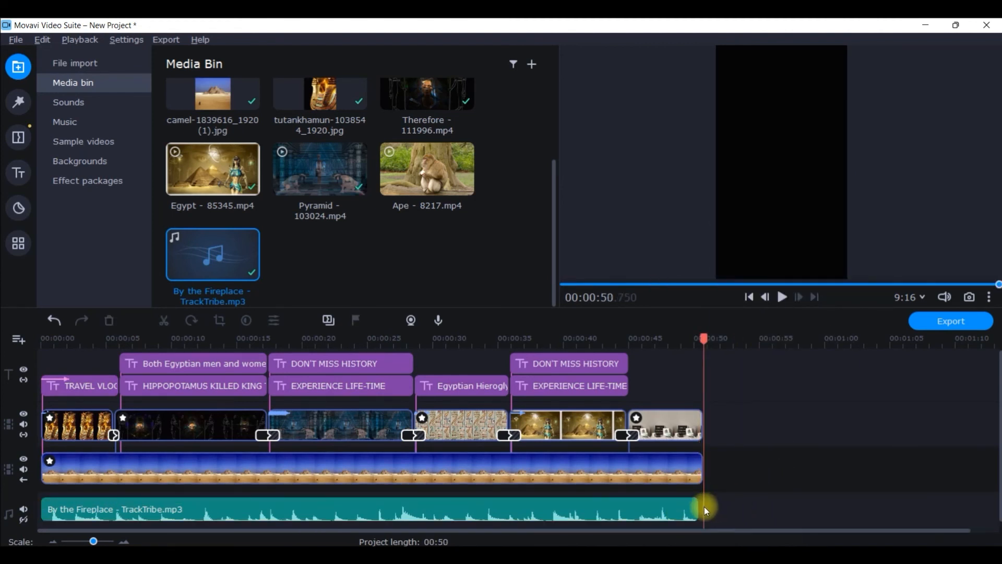
left_click(689, 511)
left_click_drag(697, 508, 702, 508)
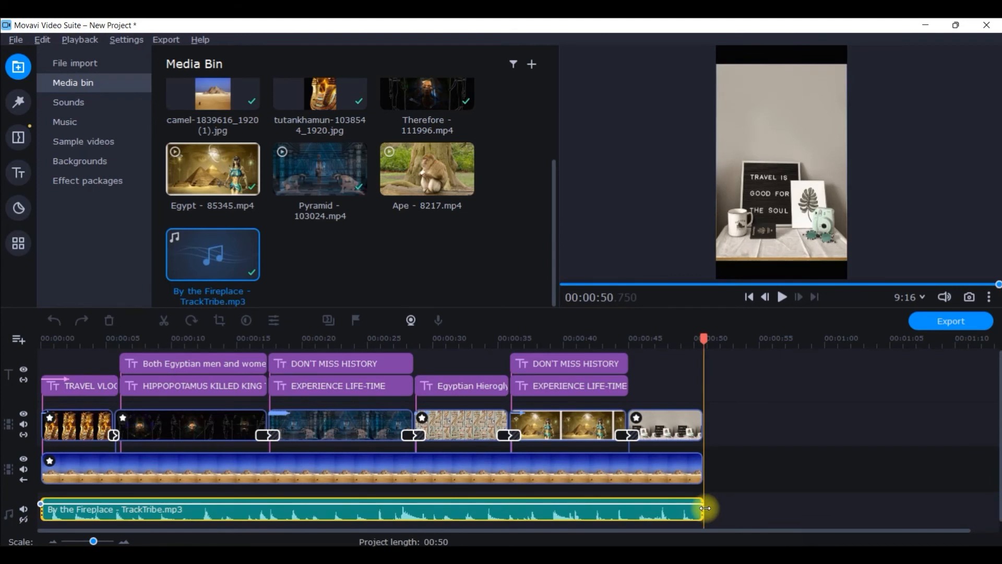
Set the music clip's volume to 200% with a 1.00 sec. fade in and fade out, and return to the project start
left_click(671, 516)
double_click(671, 515)
left_click(382, 113)
type("0")
type("25")
key("BackSpace")
type("0")
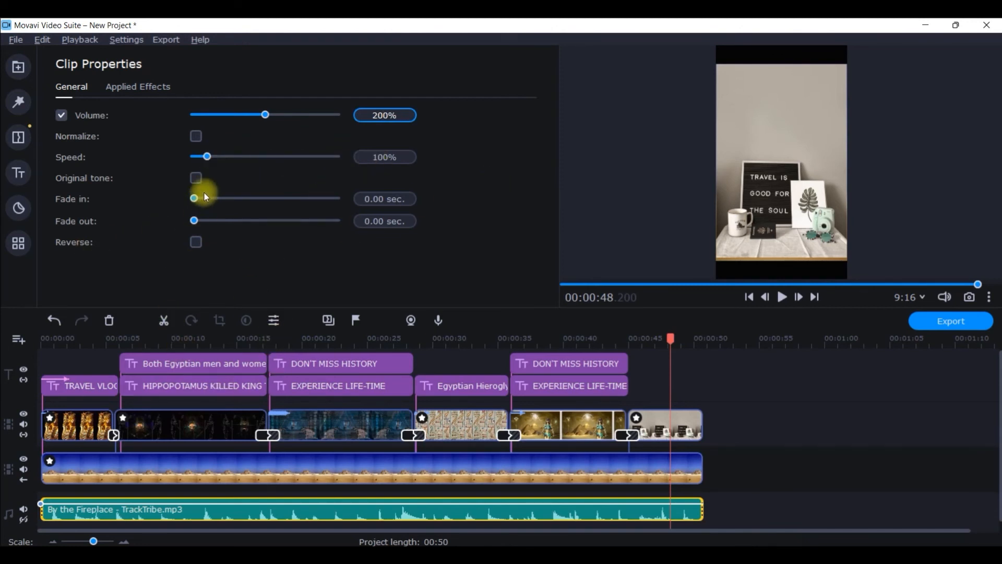
left_click_drag(195, 198, 202, 198)
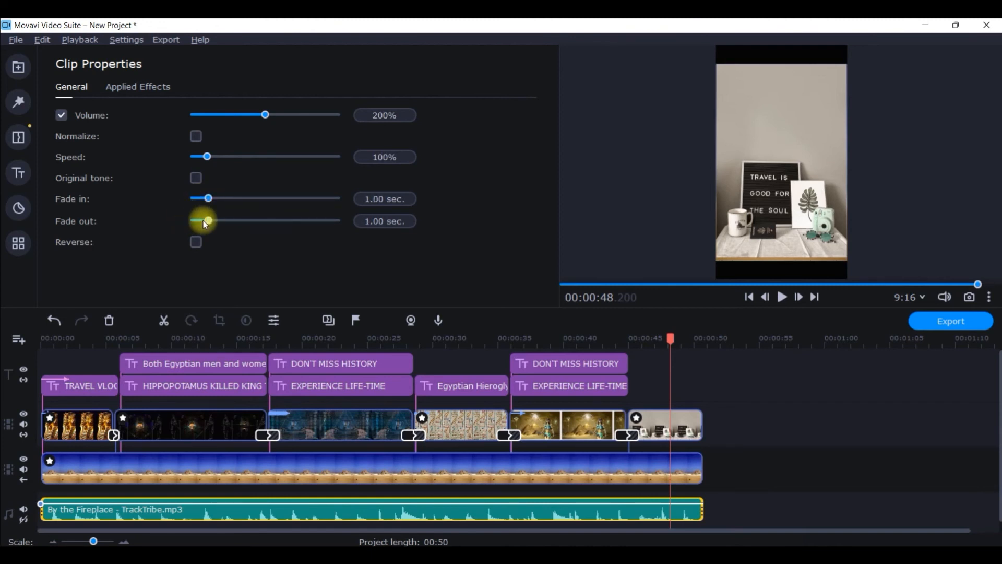
left_click_drag(670, 338, 2, 377)
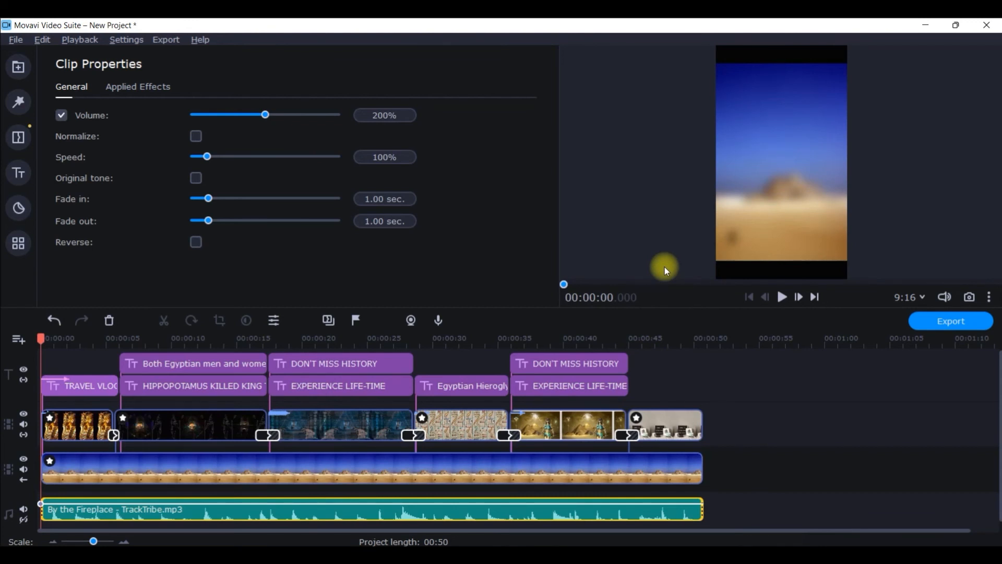
Browse the sticker collections and add the favorite Subscribe sticker above the final travel clip
left_click(681, 426)
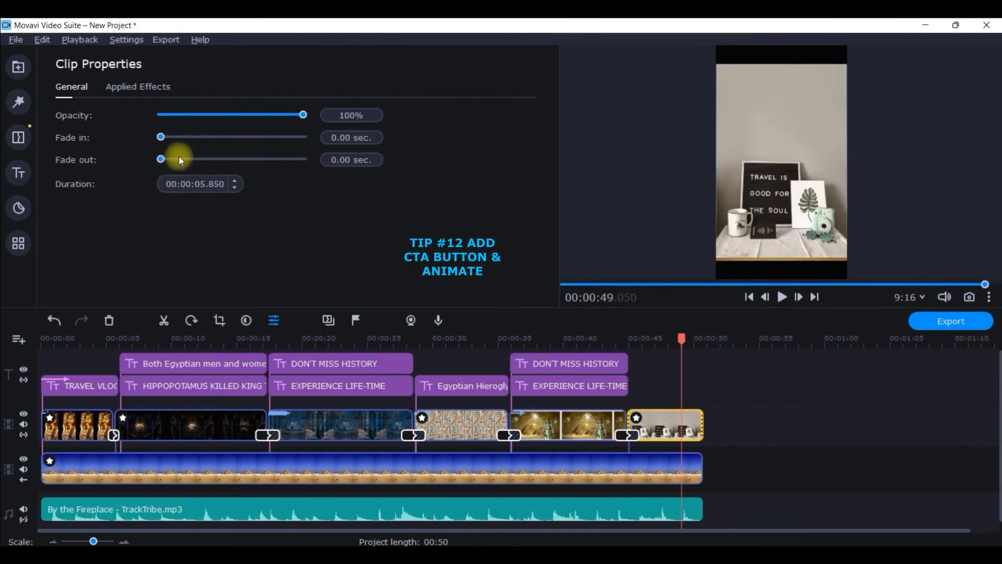
left_click(19, 207)
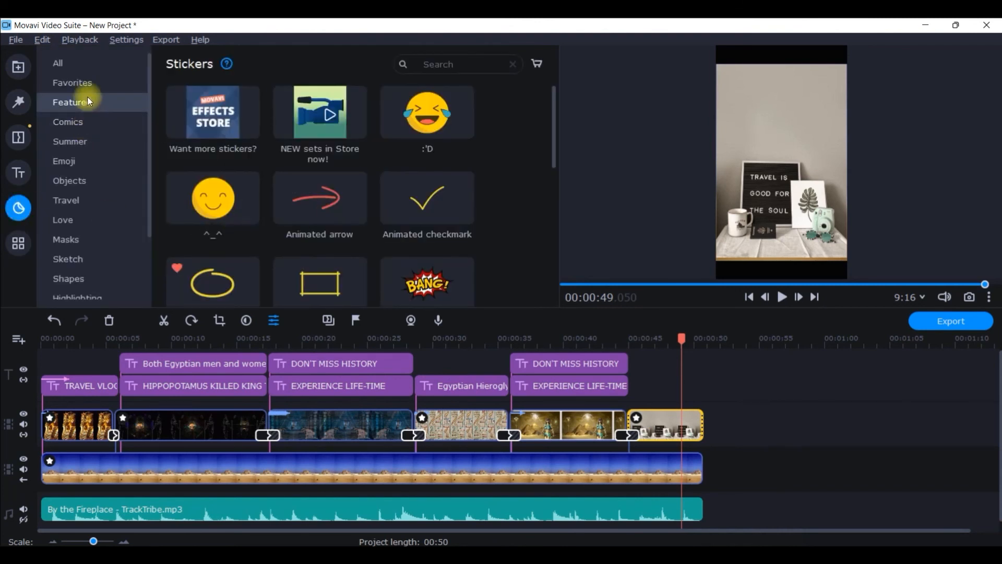
scroll(334, 203, "down", 5)
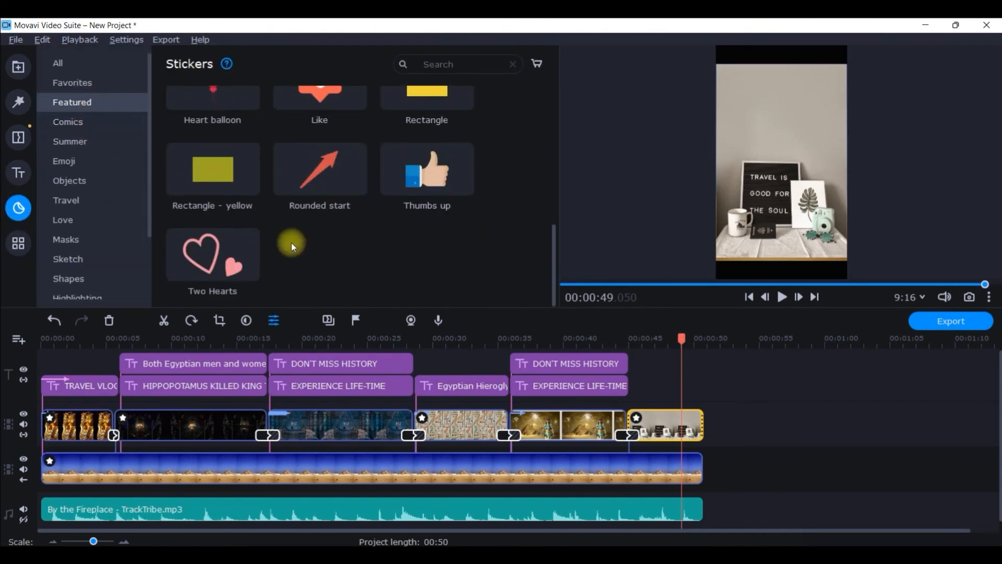
left_click(65, 63)
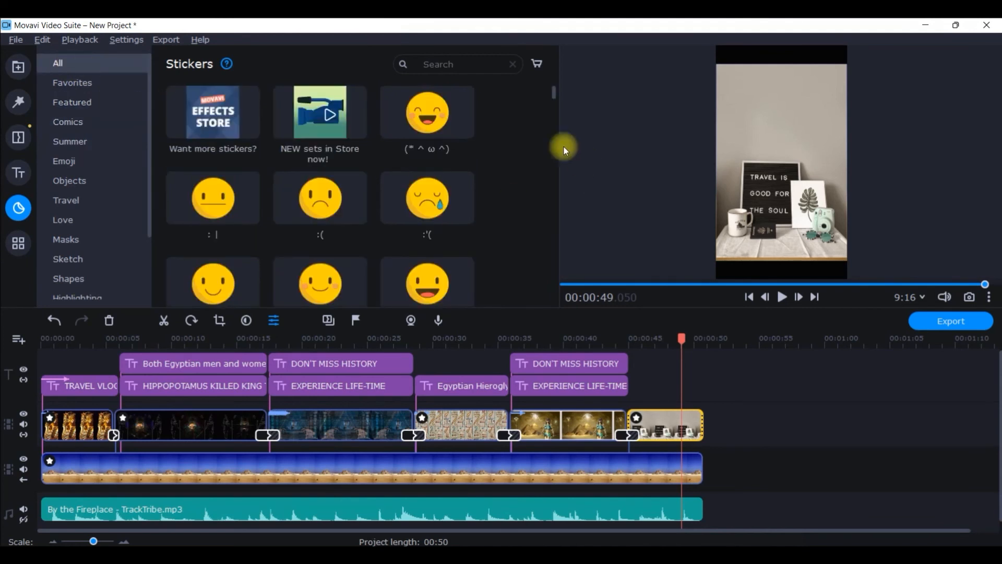
left_click(91, 82)
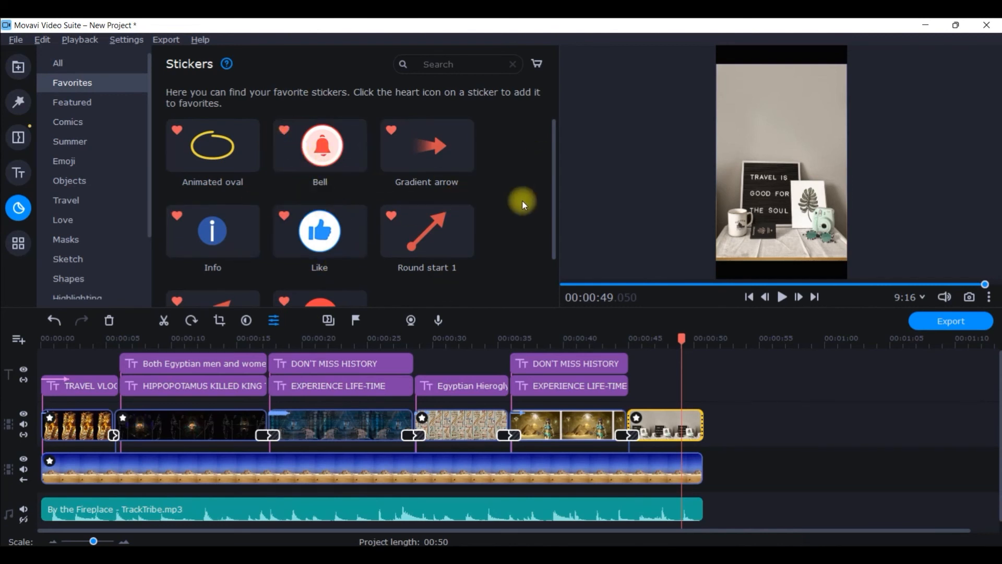
scroll(284, 262, "down", 1)
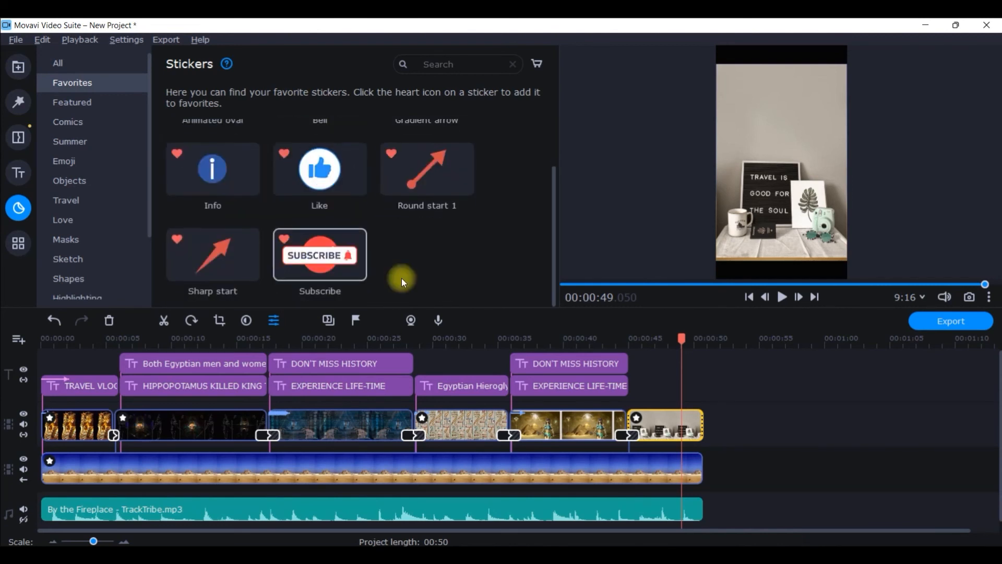
left_click_drag(326, 259, 702, 363)
Enlarge the Subscribe sticker to nearly the full frame width and center it near the top of the frame
double_click(677, 362)
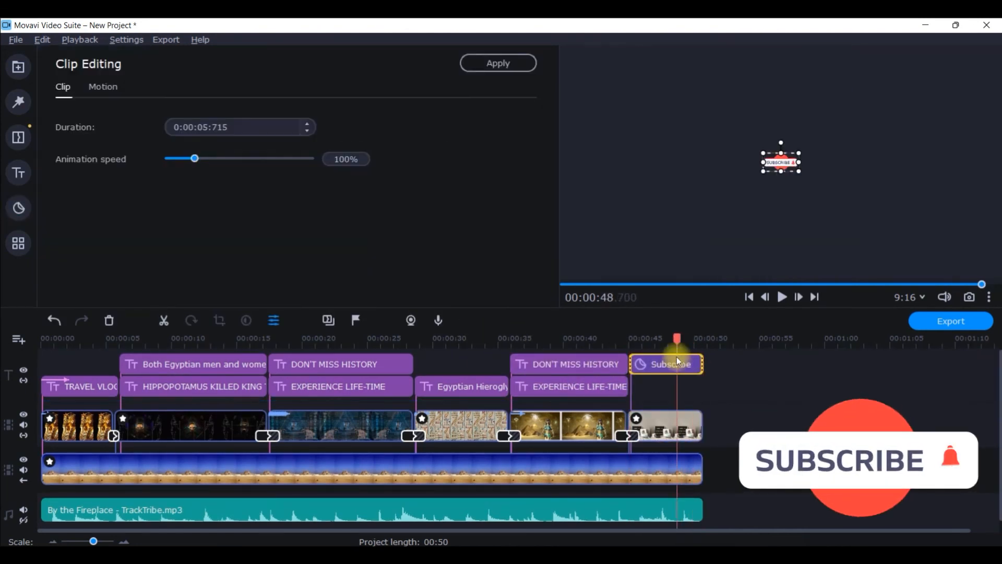
left_click_drag(776, 158, 844, 144)
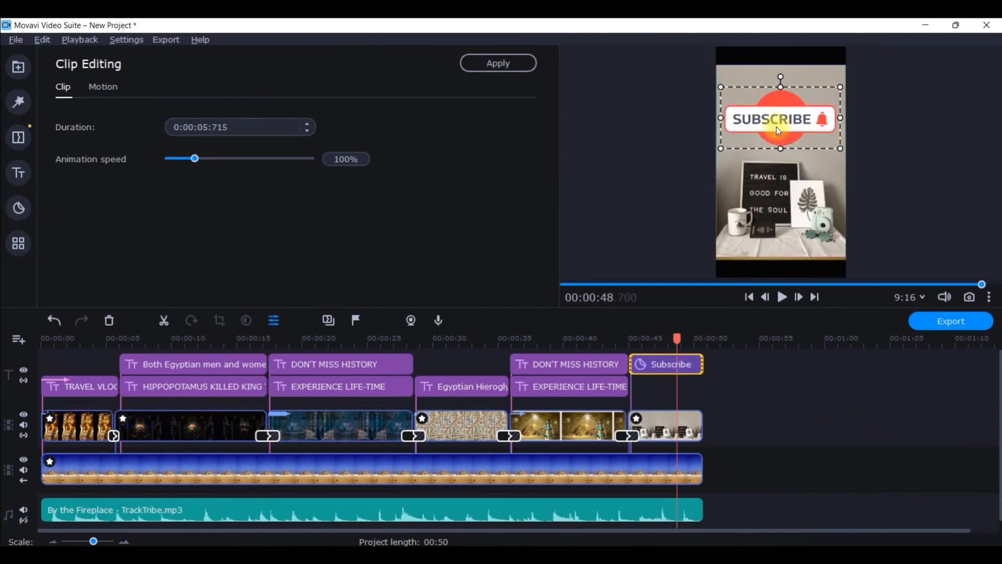
left_click_drag(773, 111, 774, 96)
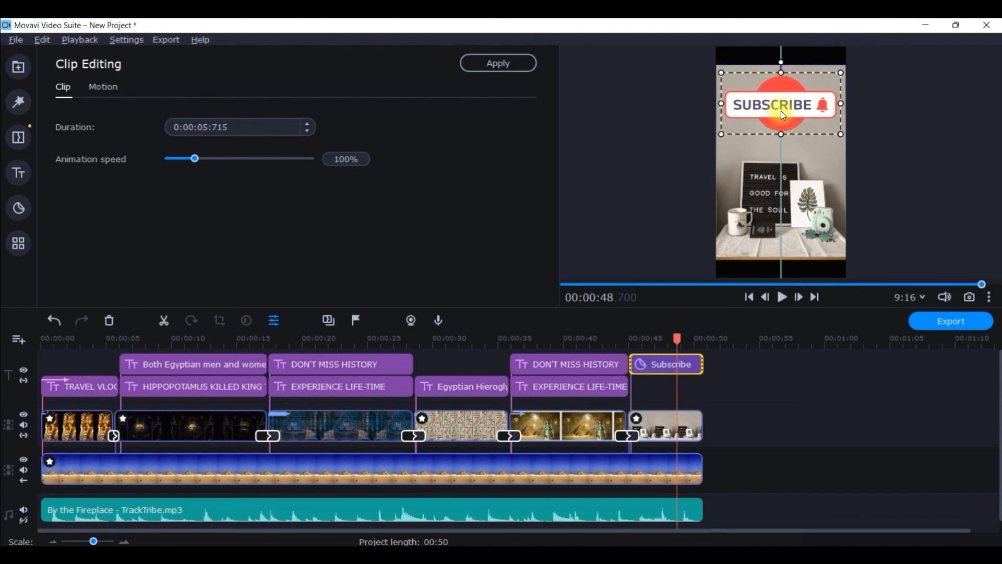
Add the Thumbs up sticker near the end of the final clip, and resize and reposition it in the frame
left_click_drag(318, 195, 694, 386)
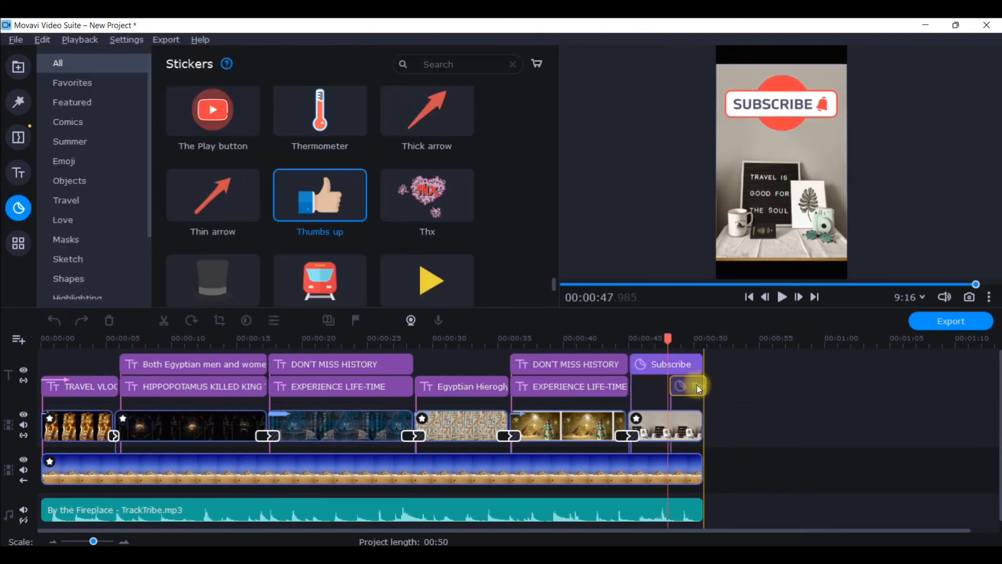
left_click(693, 386)
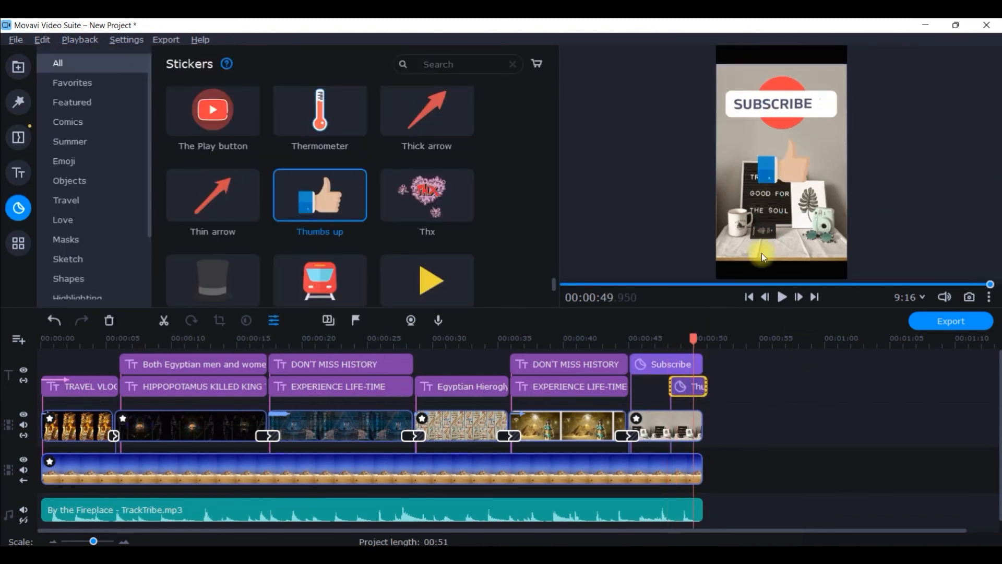
double_click(787, 174)
left_click_drag(788, 174, 788, 243)
left_click_drag(806, 205, 796, 216)
left_click_drag(787, 240, 818, 144)
Apply the Vortex - out easy animation to the start of the Subscribe sticker and Zoom in to the start of the Thumbs up sticker
left_click(700, 379)
left_click(19, 244)
left_click(197, 192)
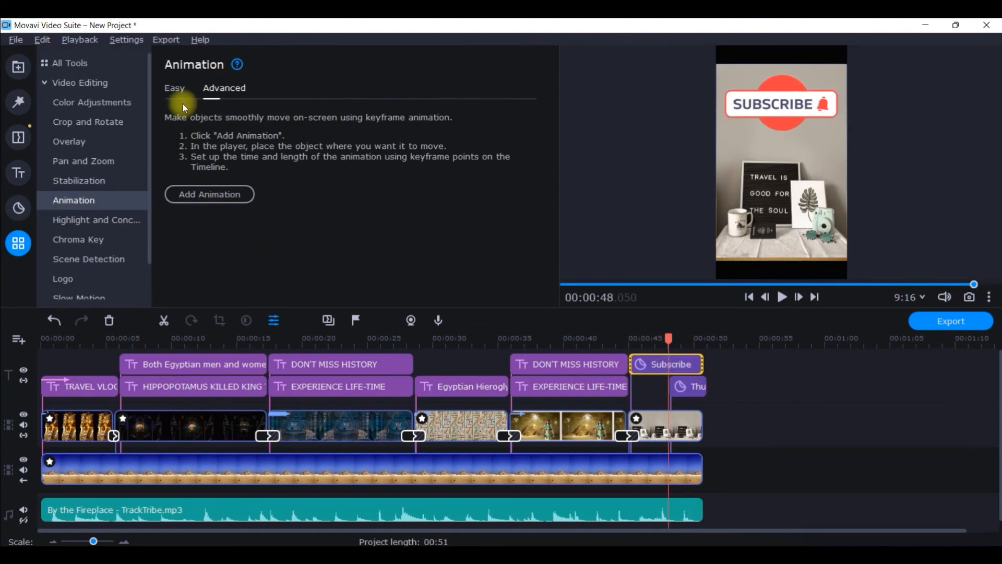
left_click(175, 89)
scroll(334, 195, "up", 2)
left_click_drag(330, 194, 634, 358)
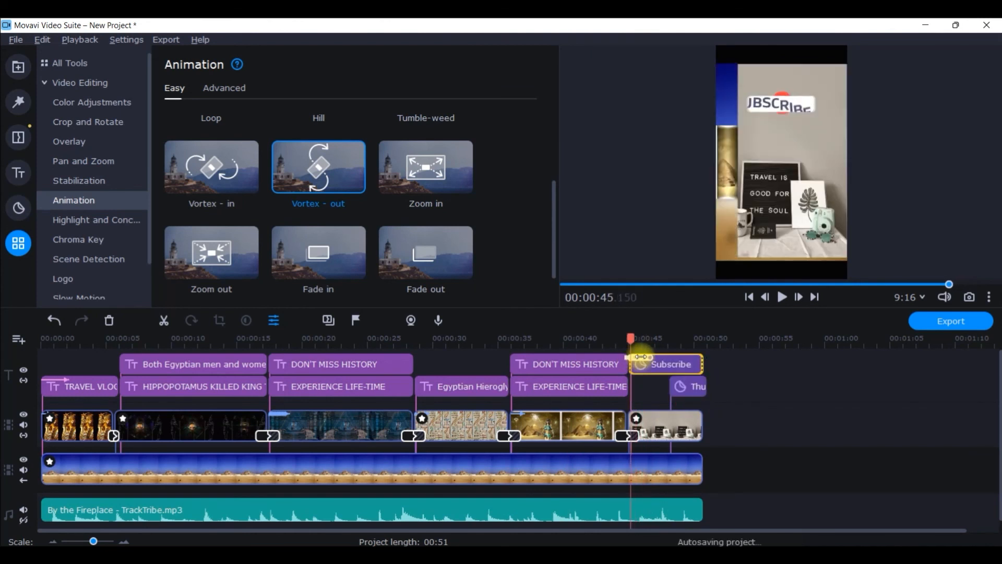
left_click_drag(431, 179, 671, 379)
Return to the project start and preview the whole video in a detached, maximized player
left_click_drag(670, 340, 22, 315)
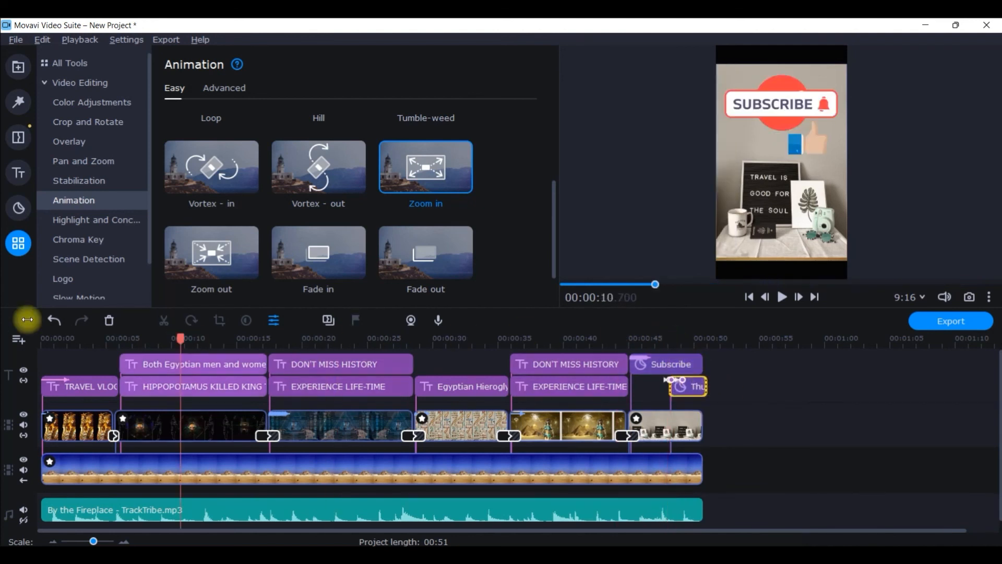
left_click(989, 297)
left_click(921, 357)
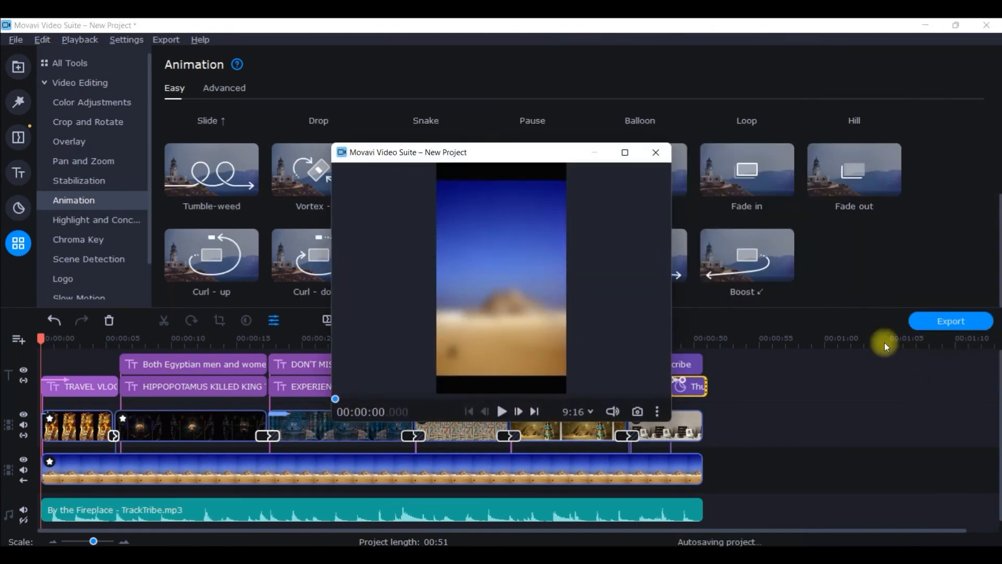
left_click(624, 153)
left_click(502, 540)
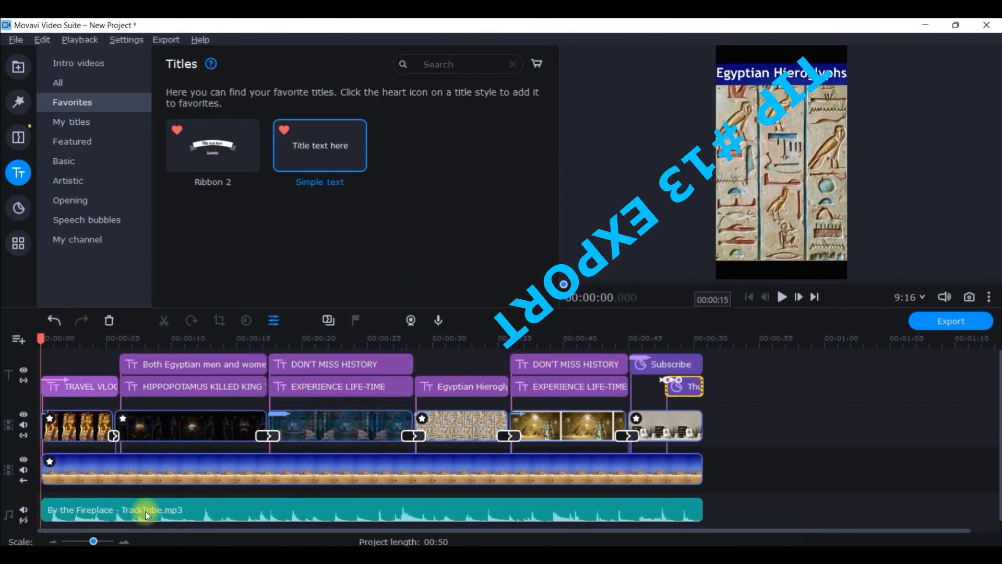
Open the MP4 export settings and title the video "YouTube Short Movavi"
left_click(967, 323)
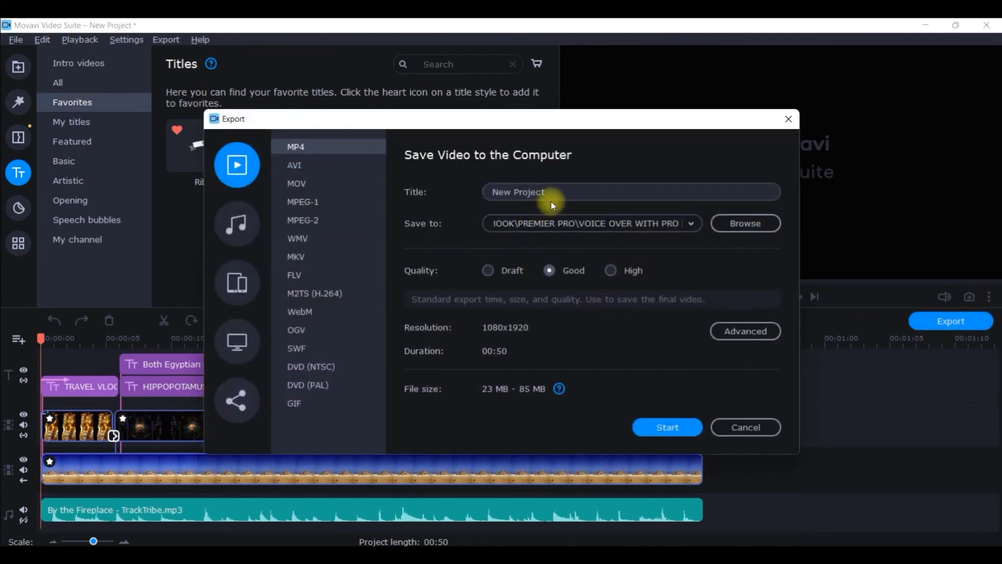
left_click_drag(550, 200, 433, 193)
key("BackSpace")
type("YouTube Short Movavi")
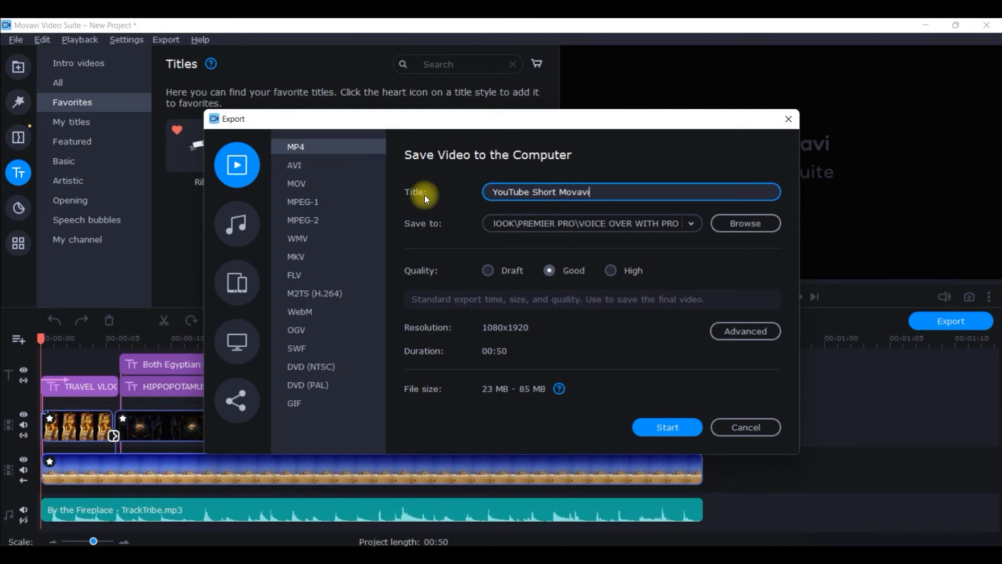
Set the save location to the MOVAVI\YOUTUBE SHORT folder and export the video at High quality
left_click(753, 220)
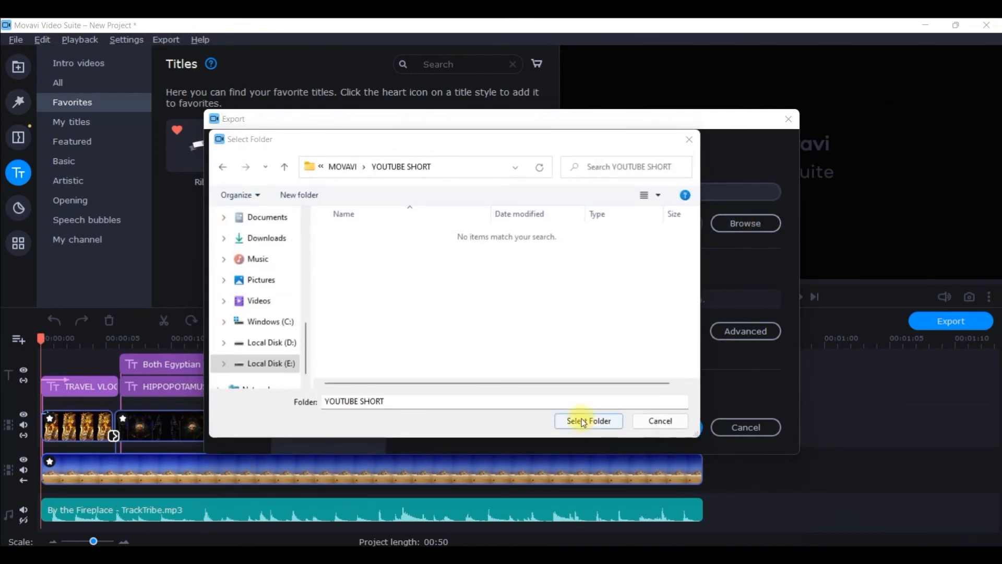
left_click(574, 420)
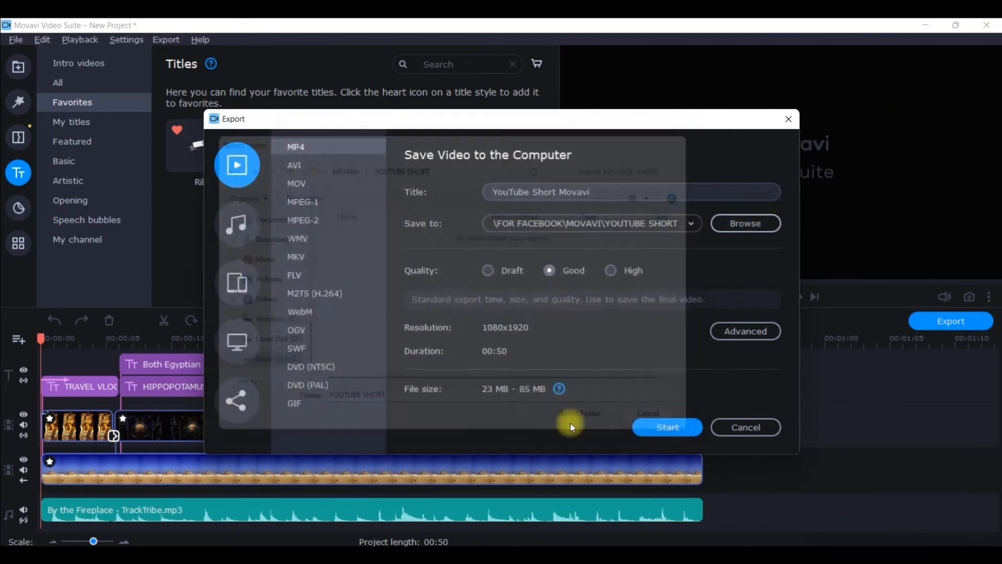
left_click(610, 270)
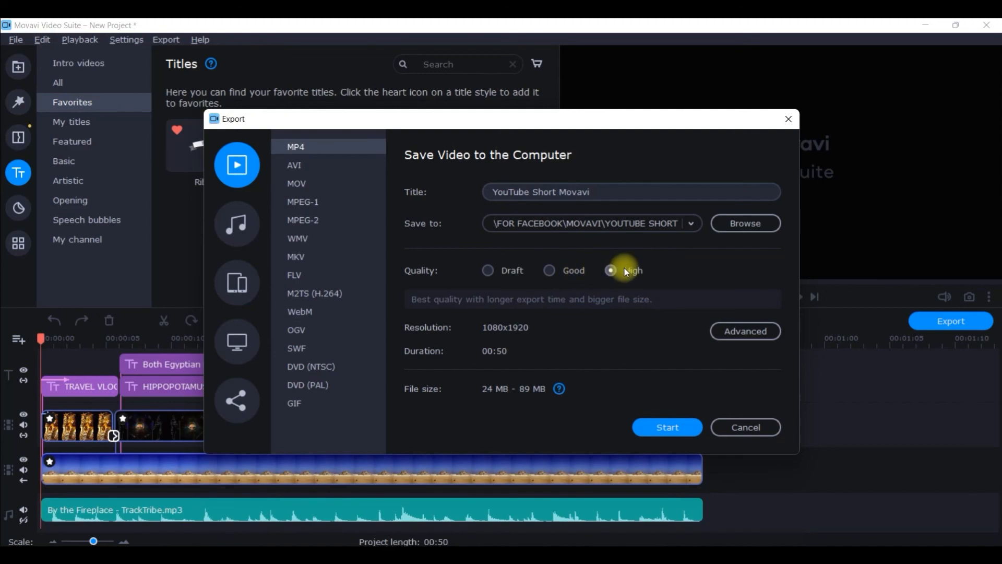
left_click(678, 428)
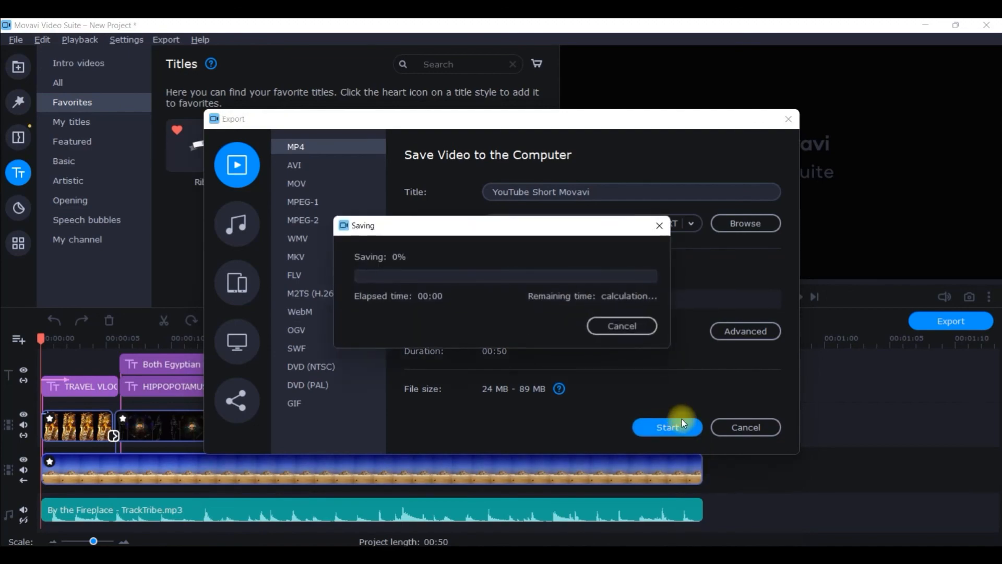